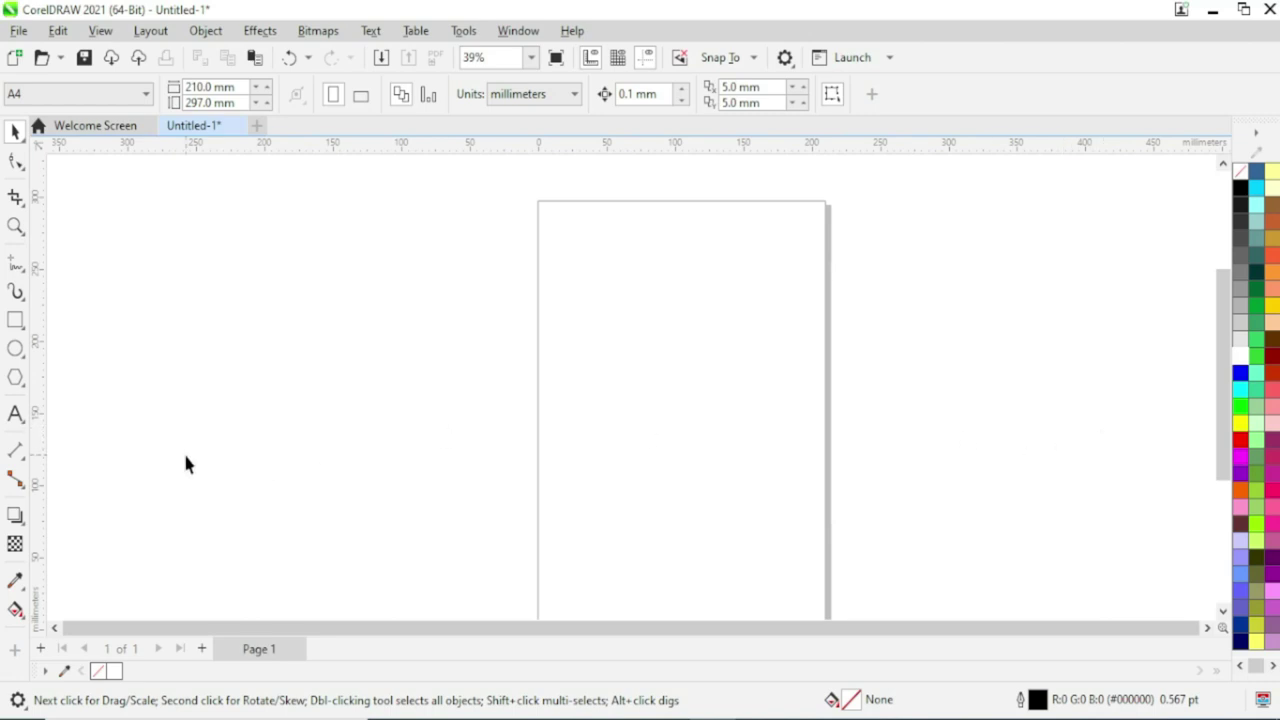
Type a letter Z in Arial Black, enlarge it to about 580 pt, and centre it on the page.
left_click(15, 415)
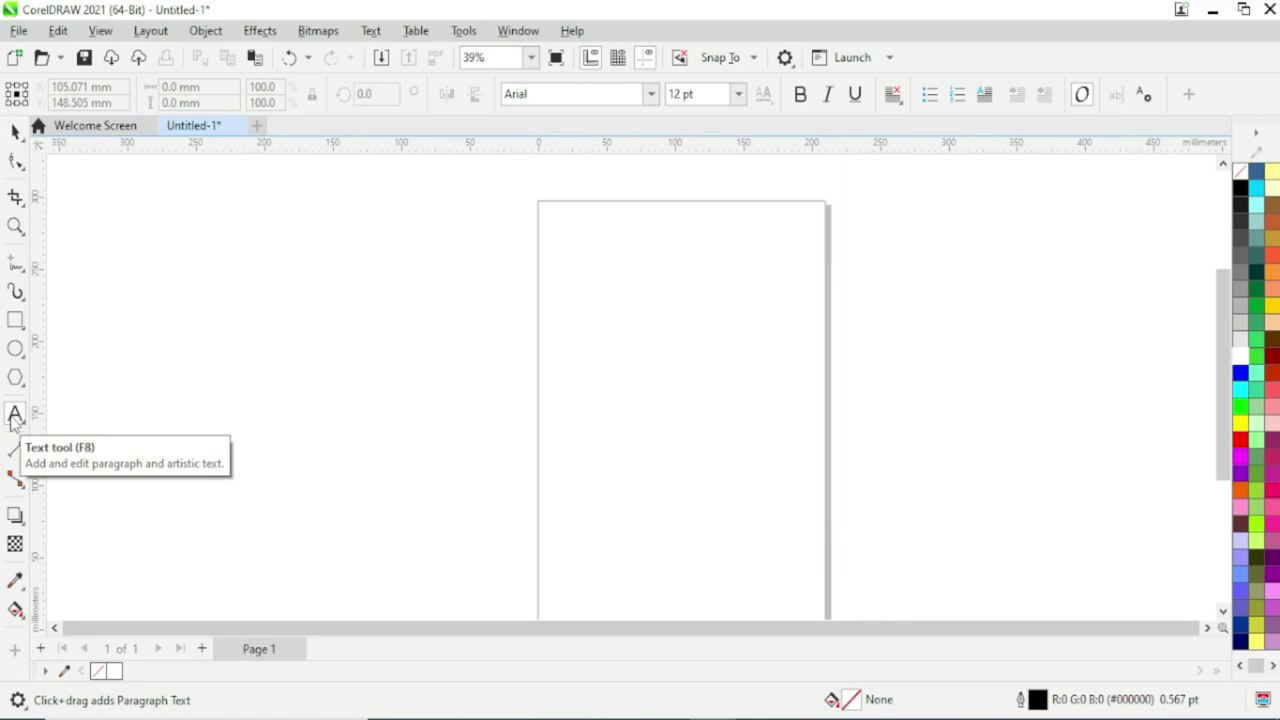
left_click(587, 394)
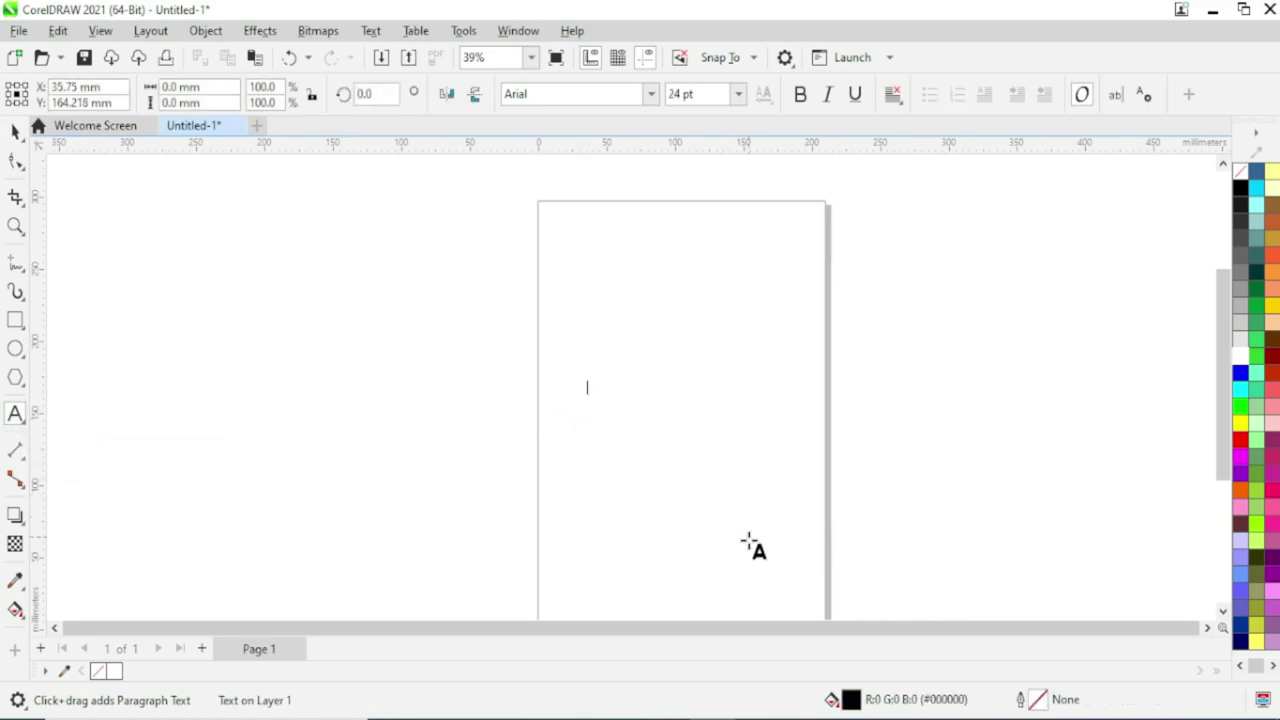
type("Z")
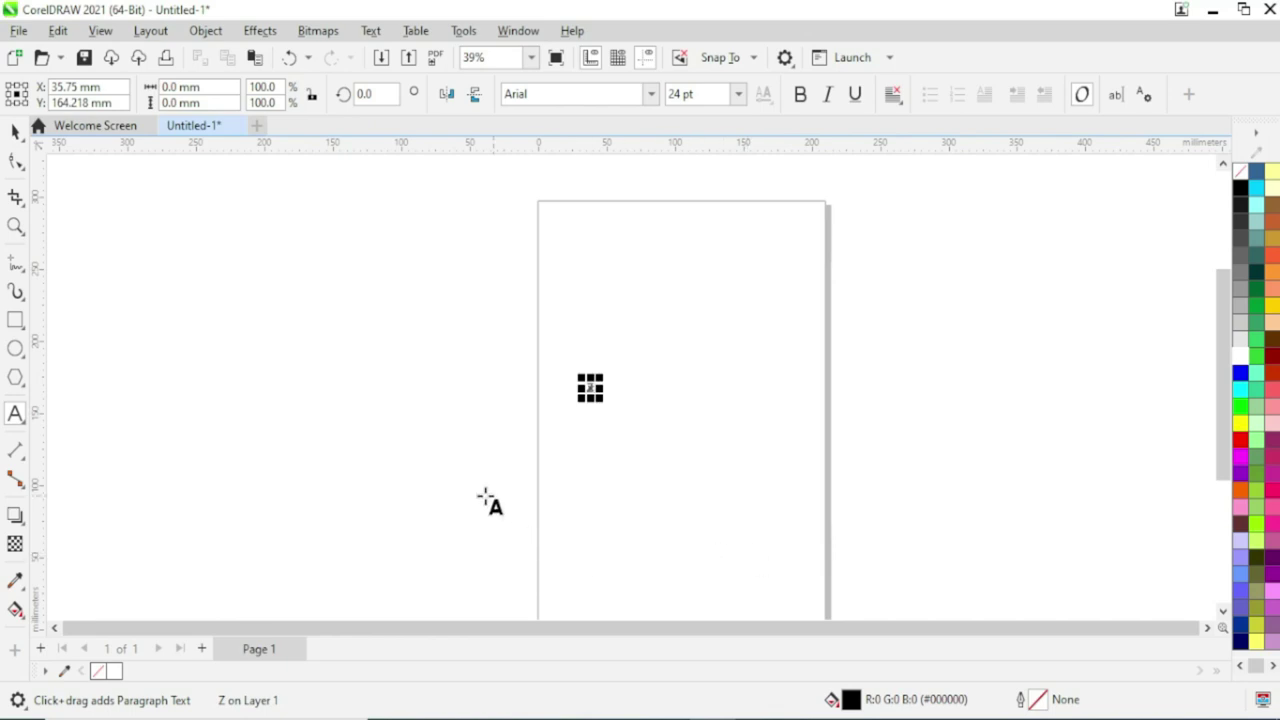
left_click(14, 131)
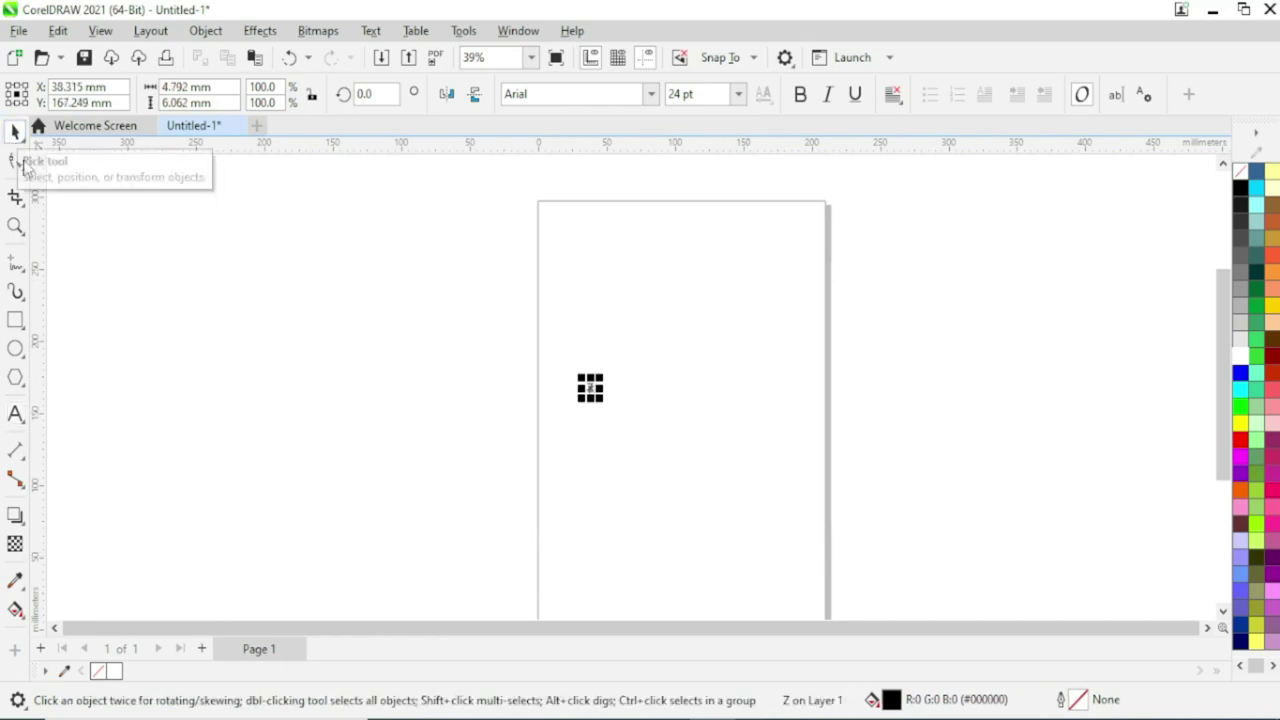
left_click(651, 94)
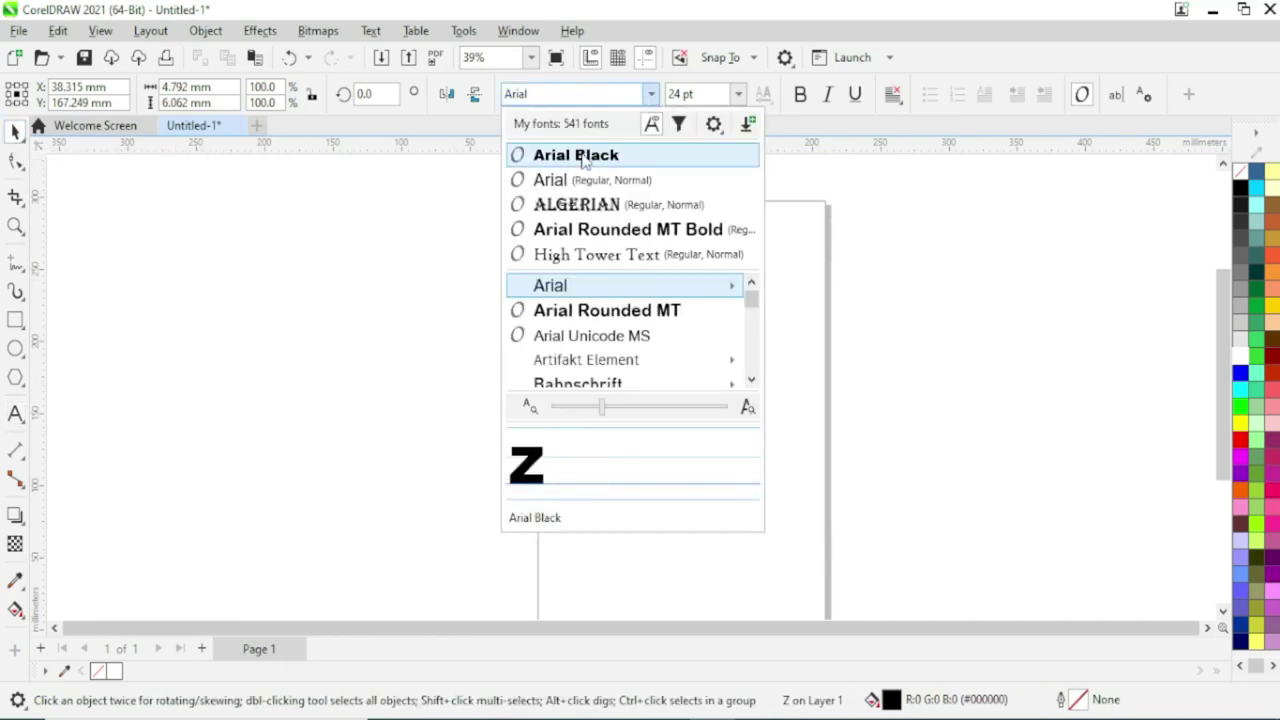
left_click(576, 155)
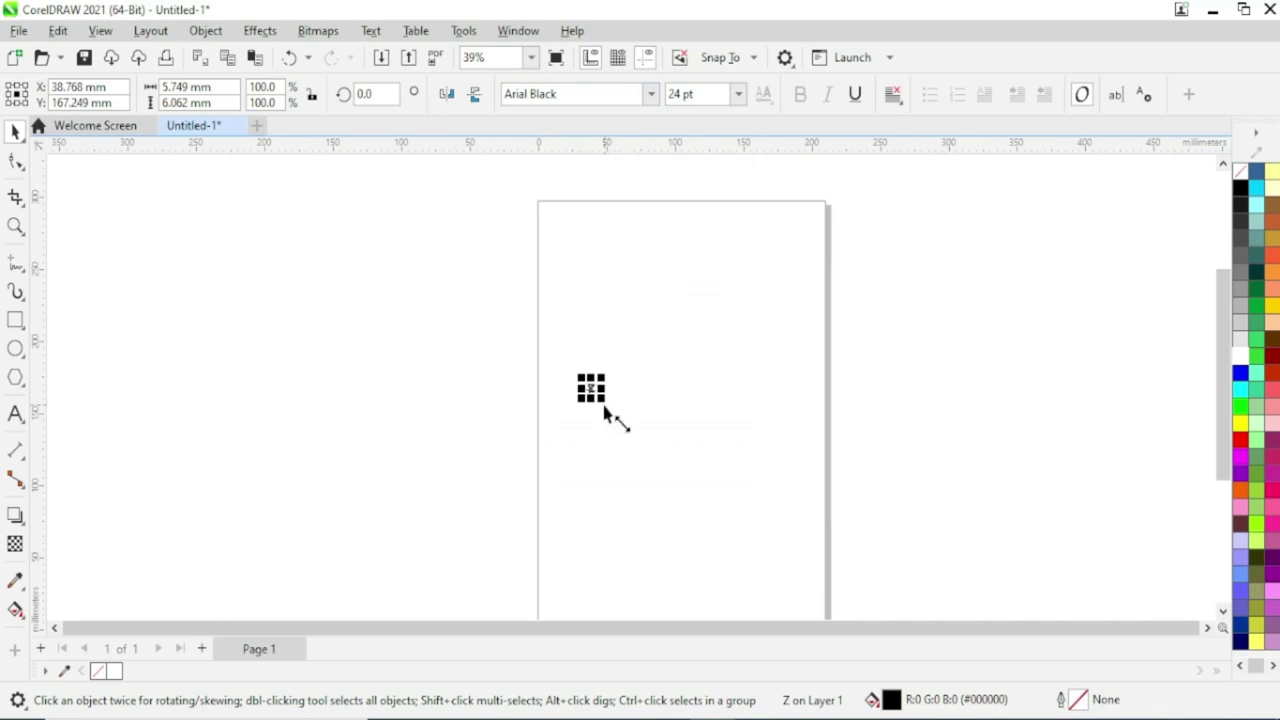
left_click_drag(604, 412, 783, 600)
left_click_drag(724, 442, 726, 381)
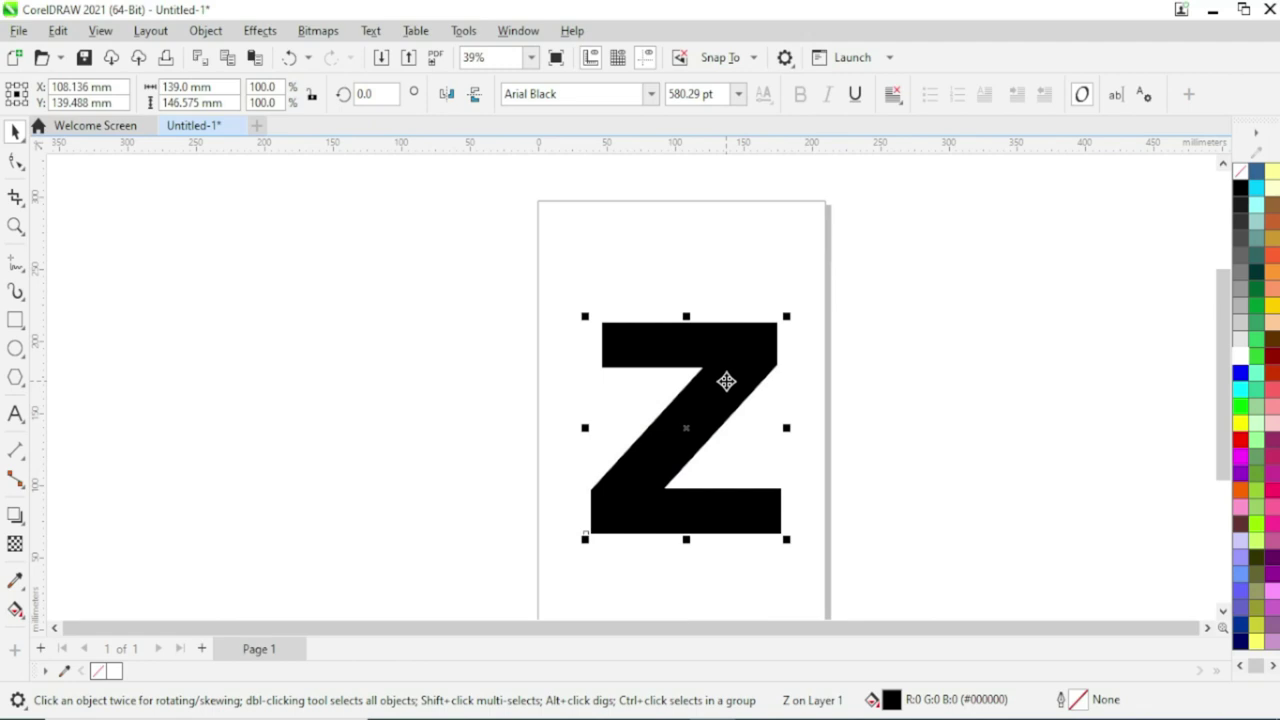
Convert the Z to curves and nudge its inner top and bottom corner nodes.
key("ctrl+q")
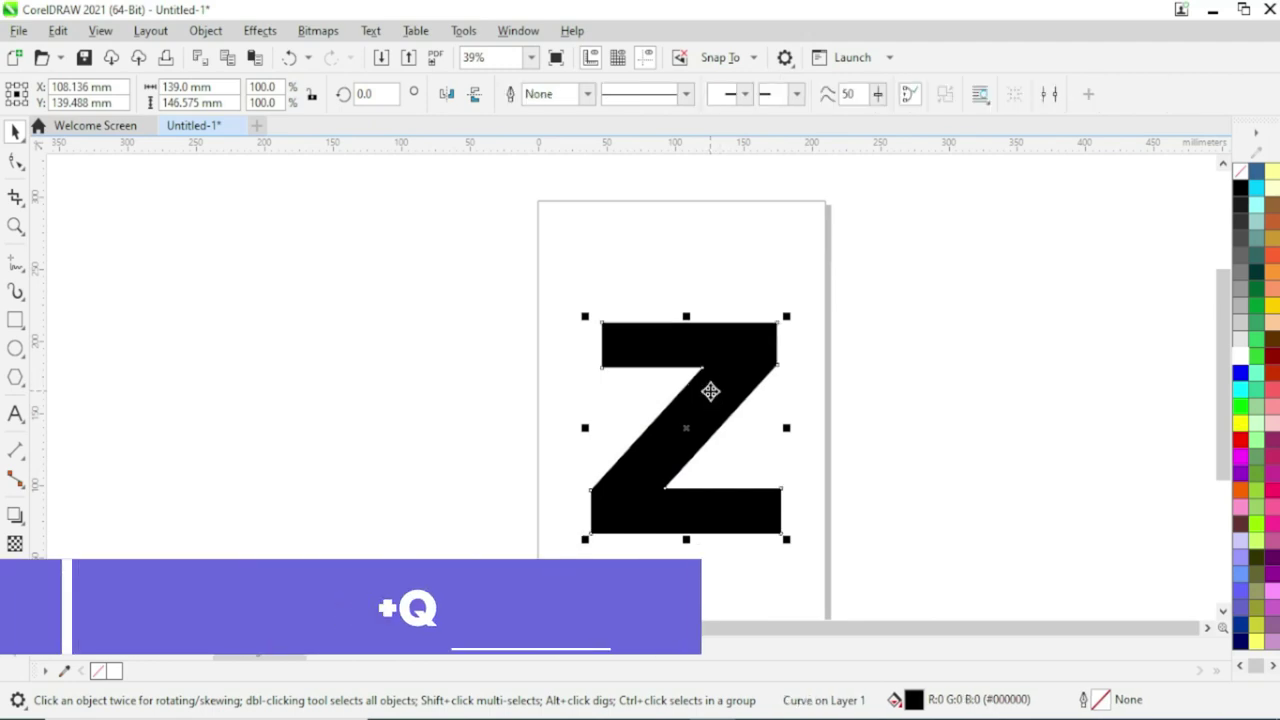
key("F10")
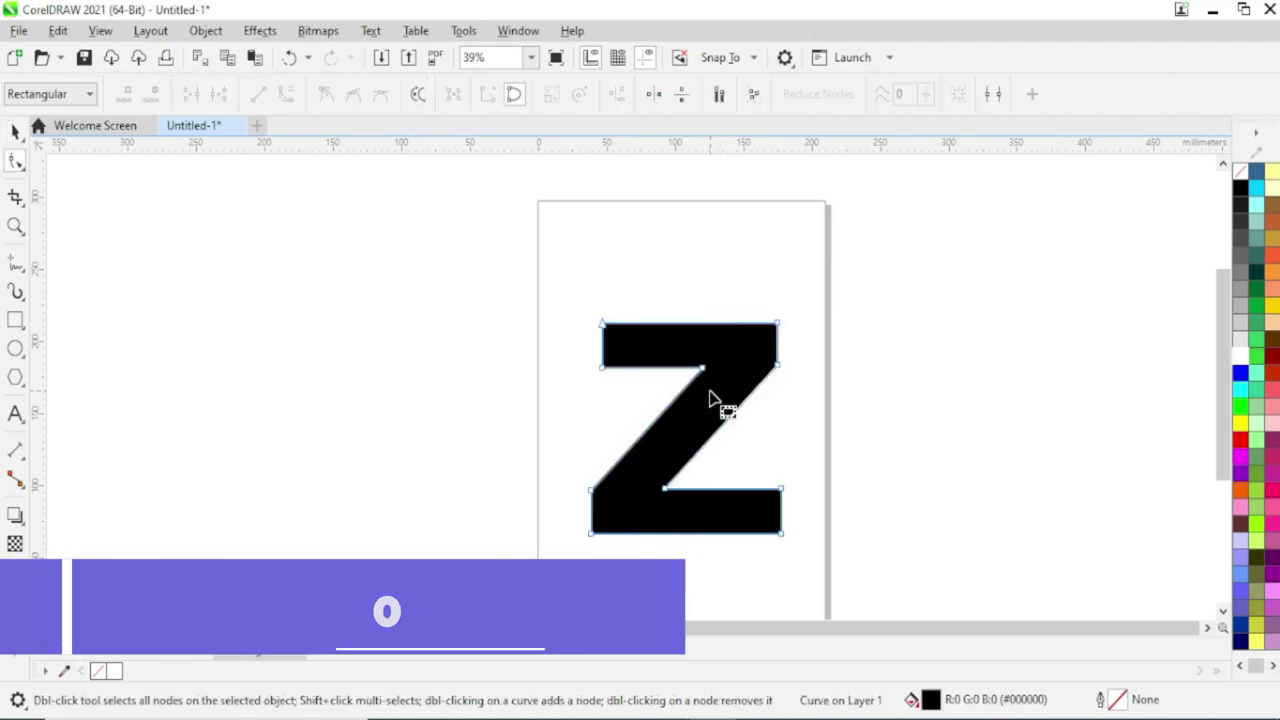
left_click_drag(702, 368, 694, 368)
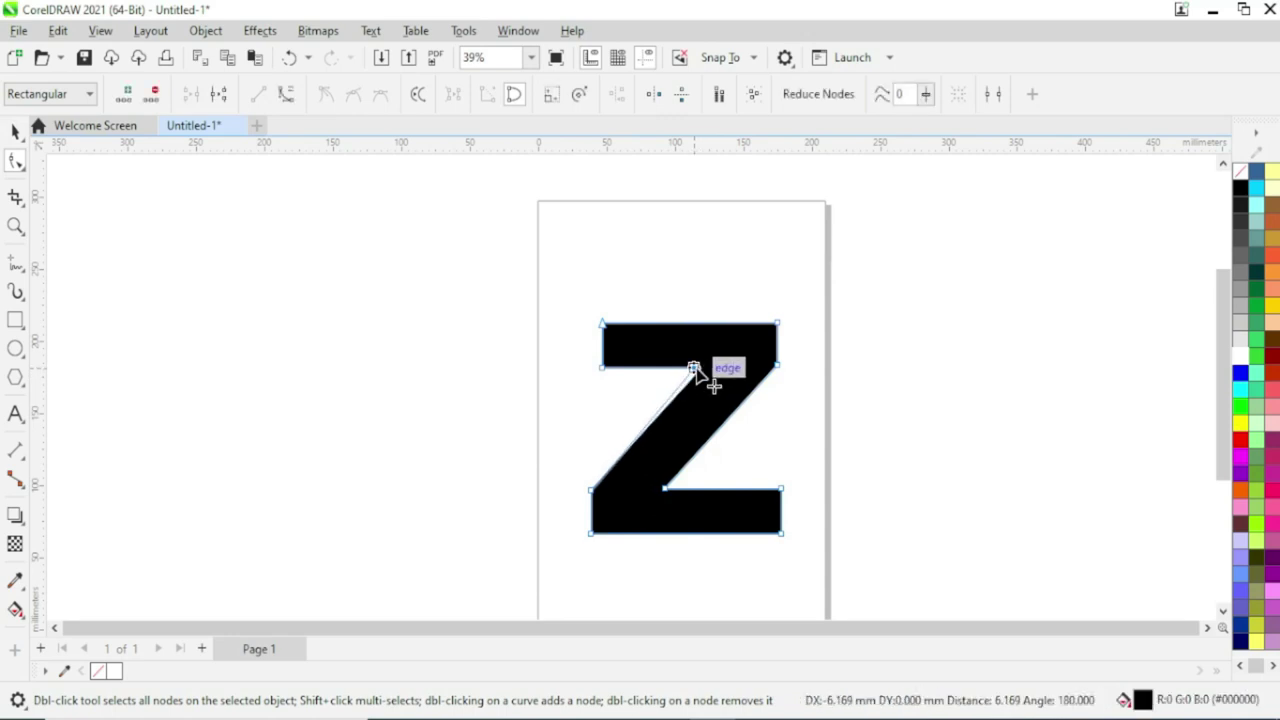
left_click_drag(665, 488, 677, 488)
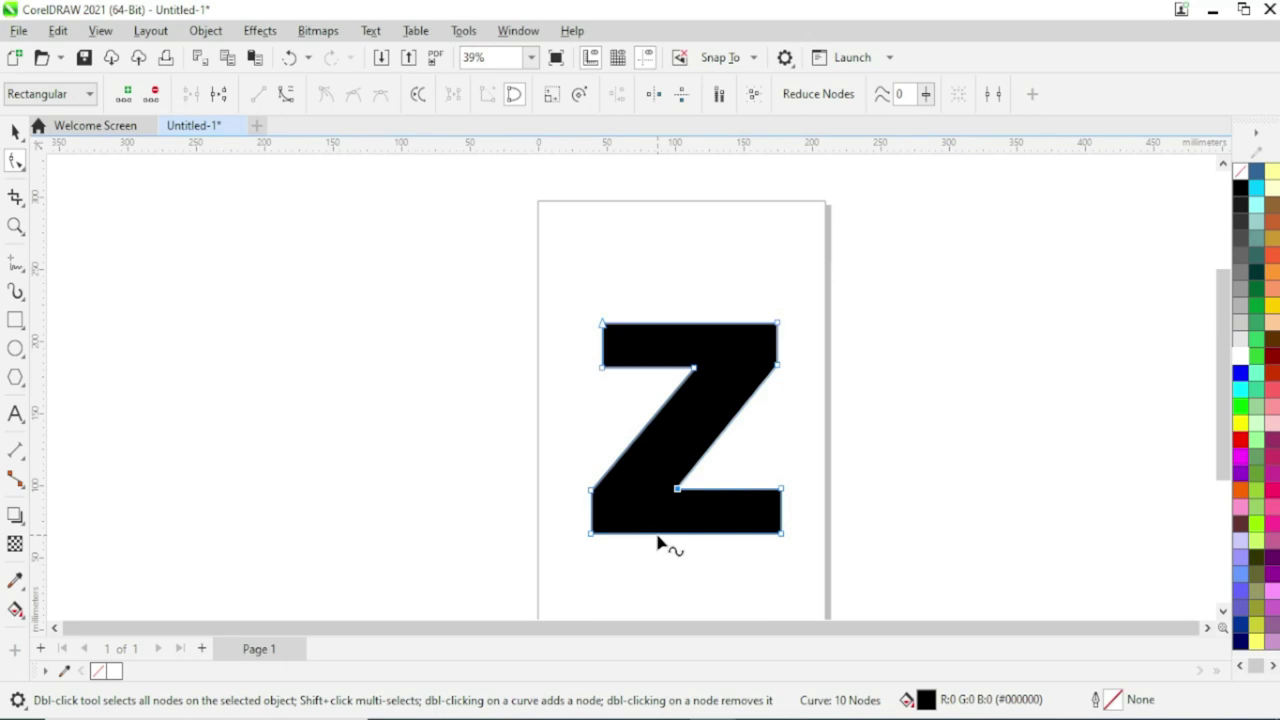
Bend the Z's right and left diagonal edges into smooth arcs, leaving 8 nodes.
left_click(724, 434)
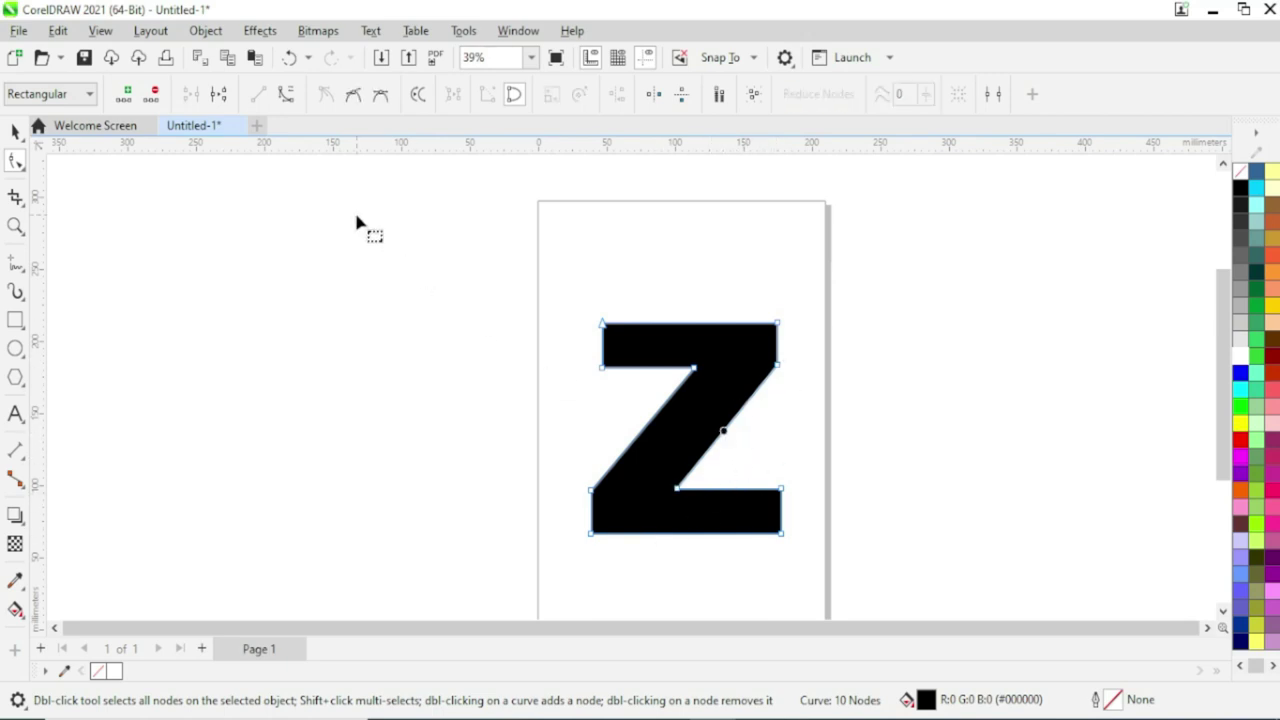
left_click(285, 95)
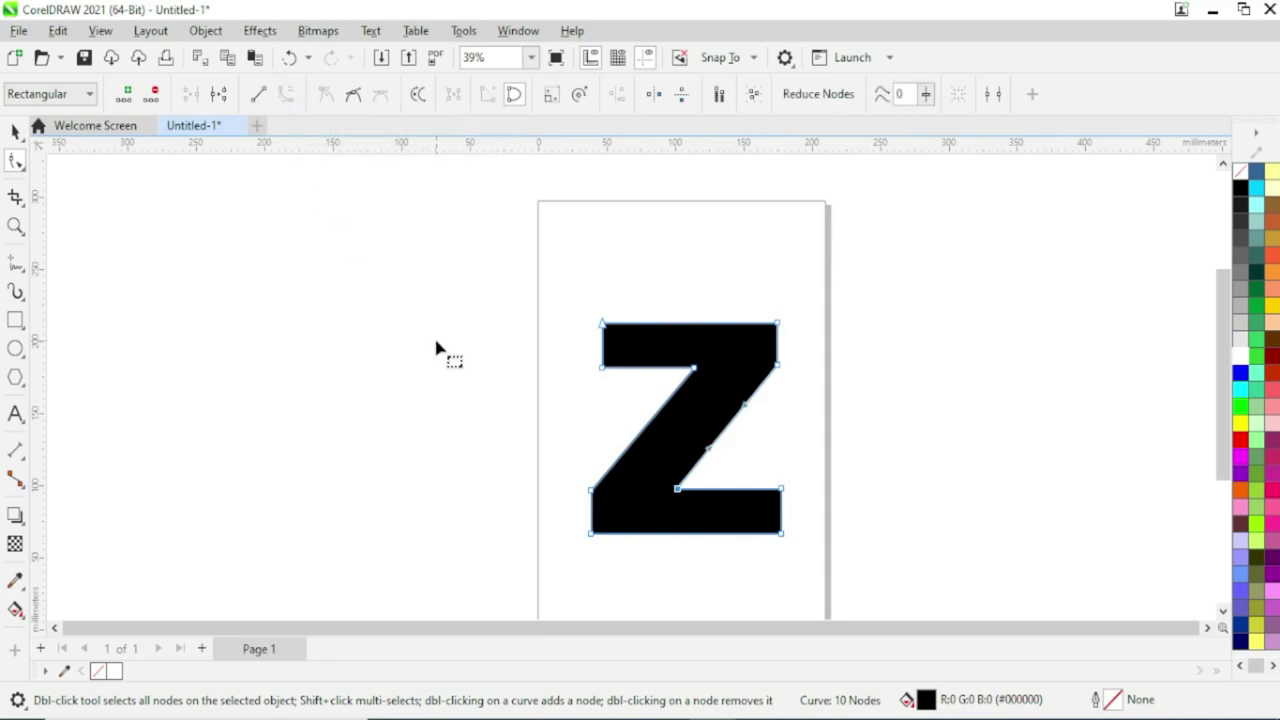
double_click(778, 367)
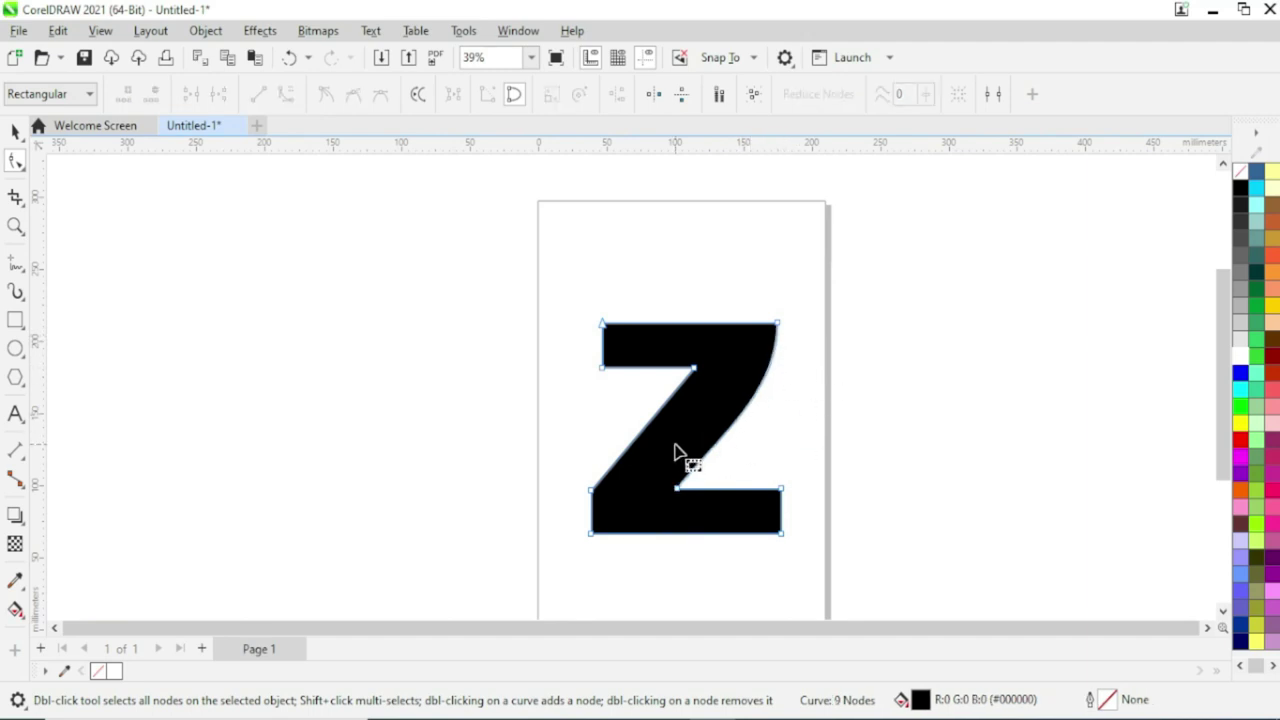
left_click(638, 436)
left_click(287, 94)
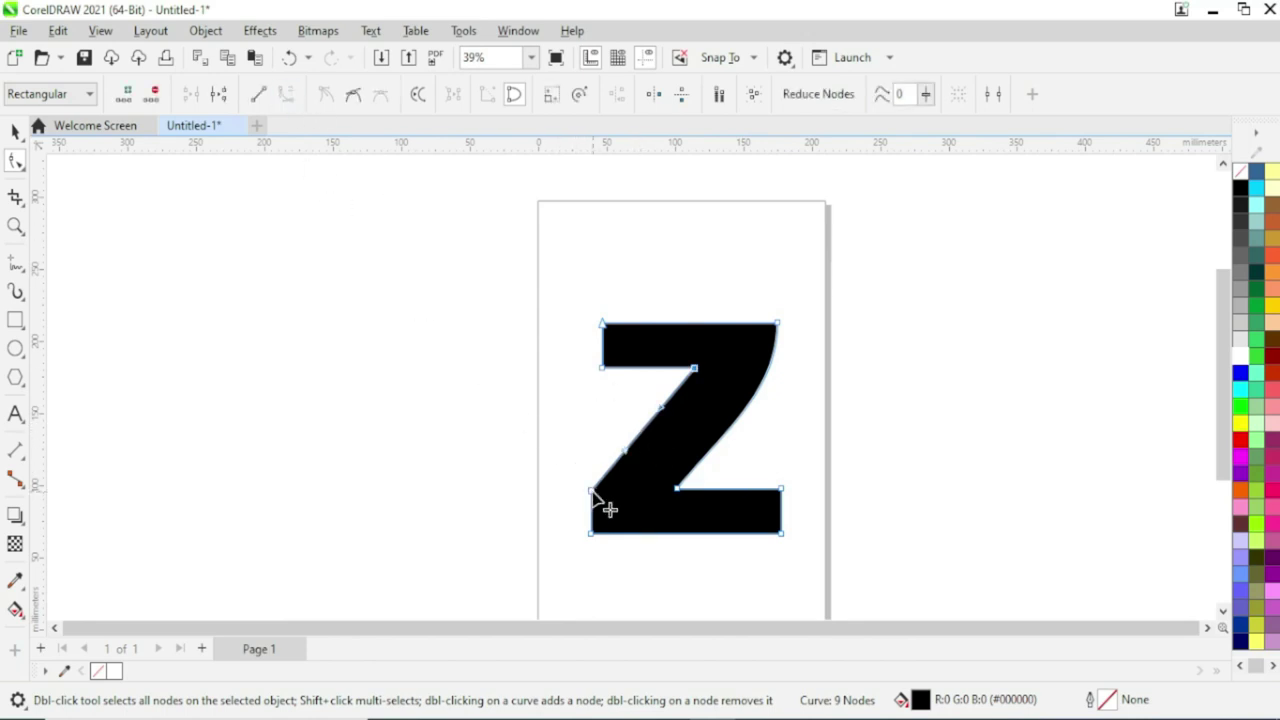
double_click(592, 492)
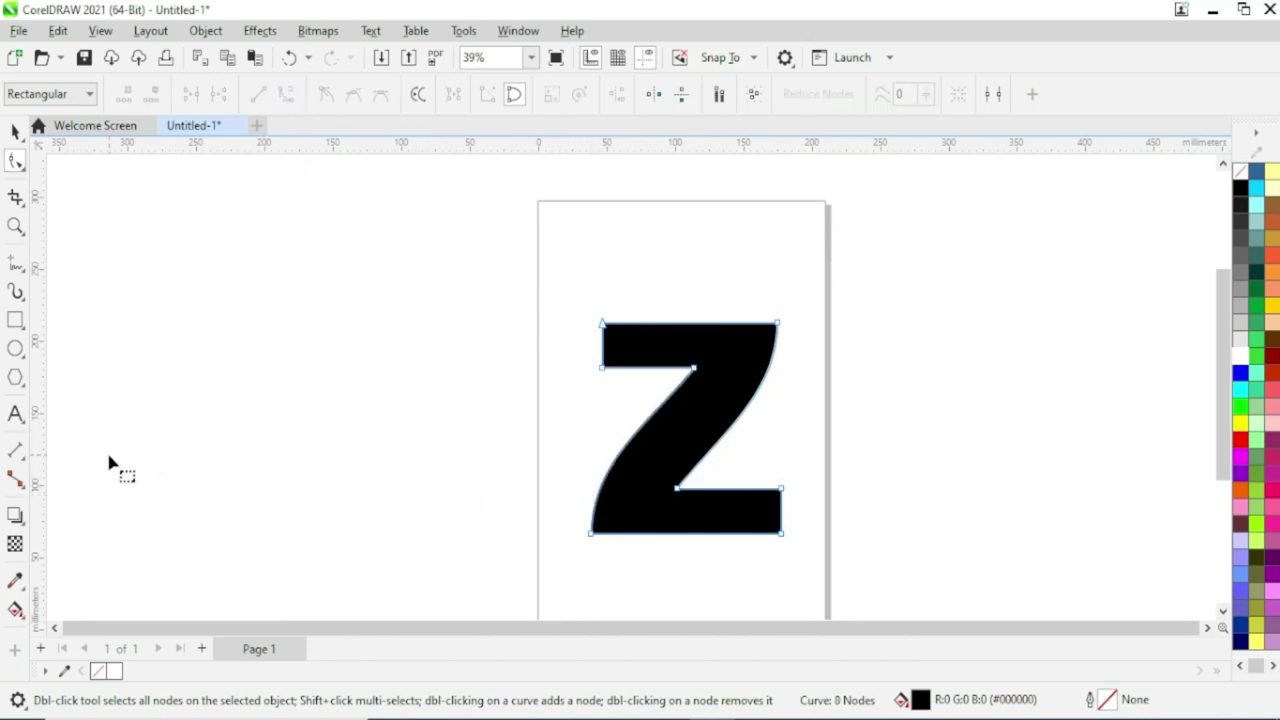
Draw a tall rectangle right of the page and turn it into a triangle curve.
left_click(15, 320)
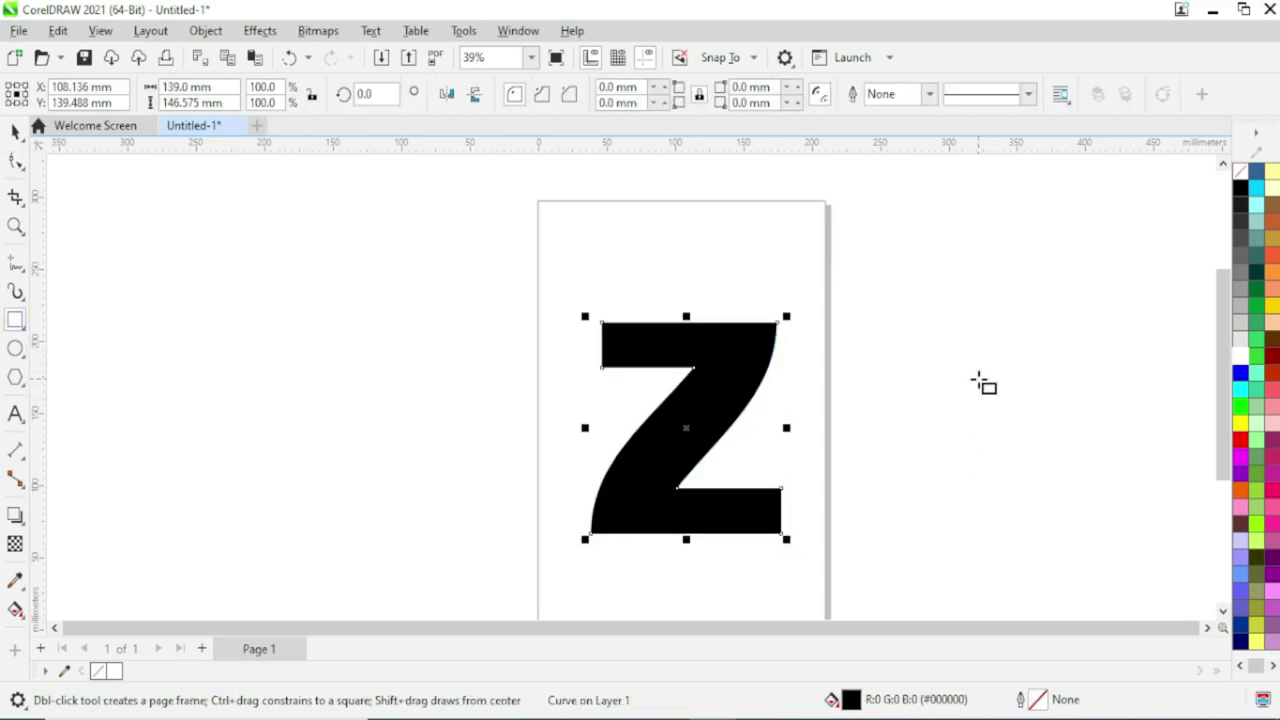
left_click_drag(938, 312, 1000, 515)
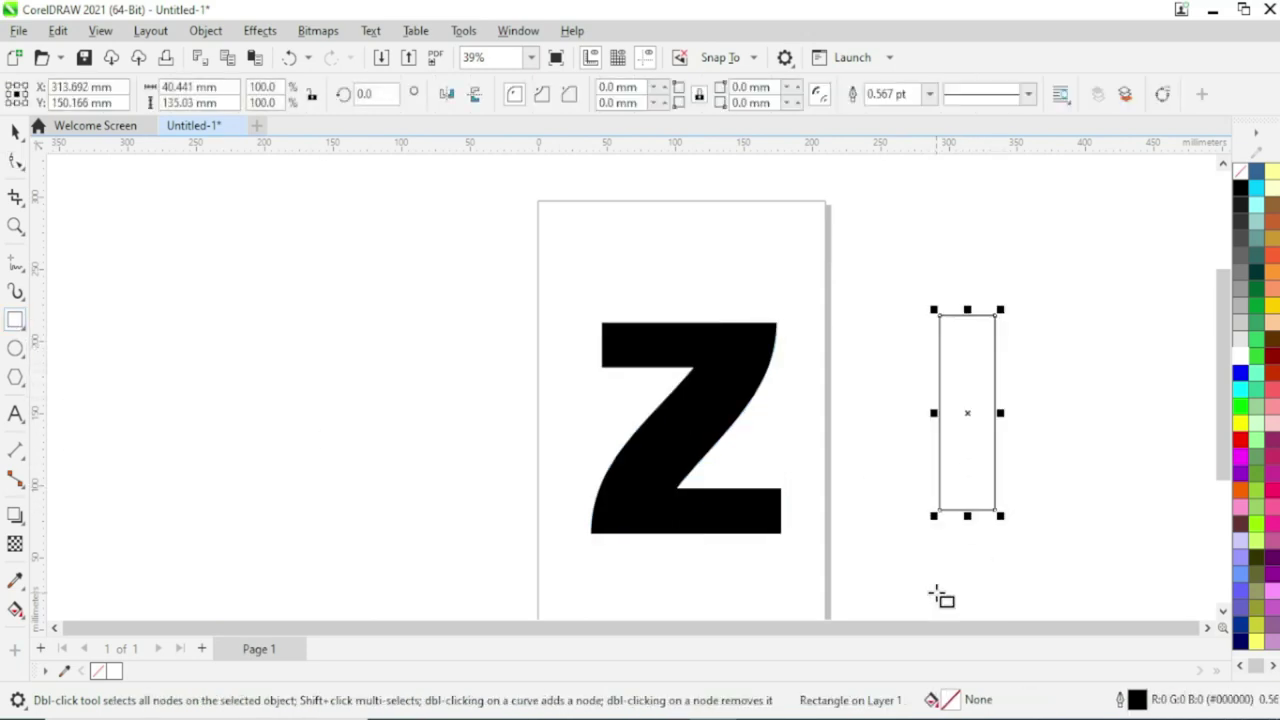
key("ctrl+q")
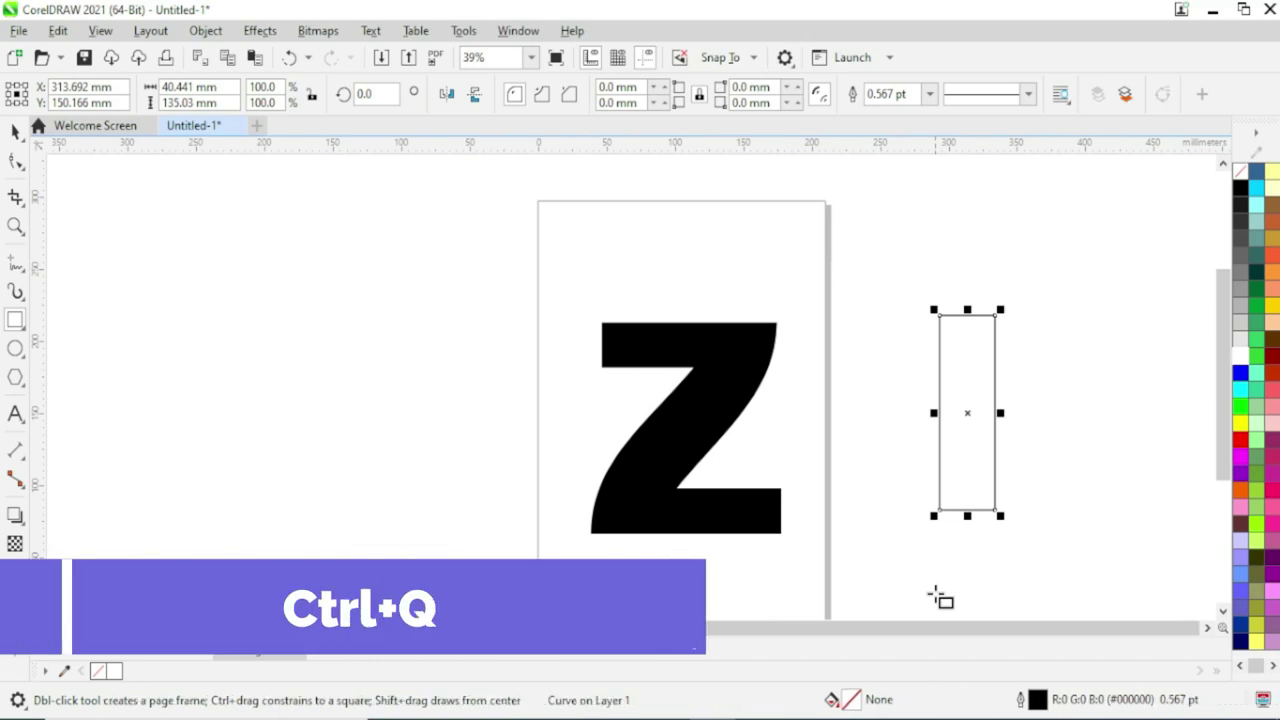
key("F10")
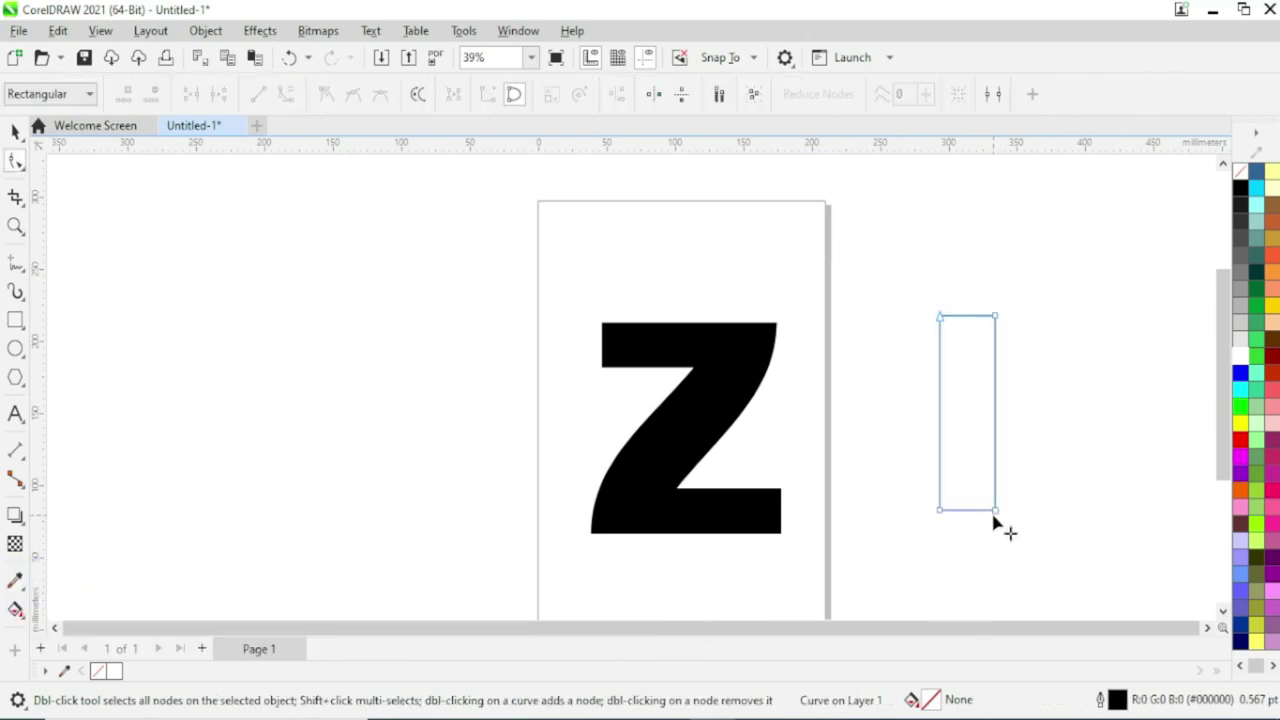
double_click(995, 511)
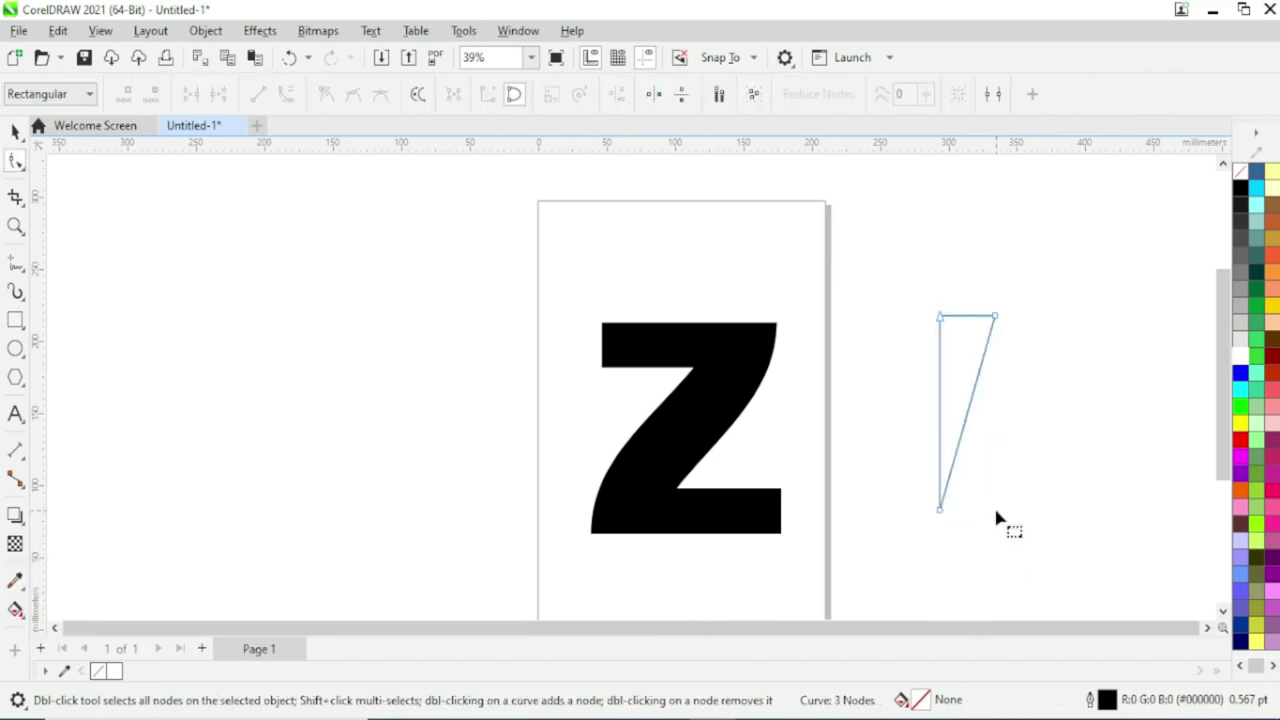
Bend the triangle's slanted and left sides into a thin, tapering hooked sliver.
left_click(970, 404)
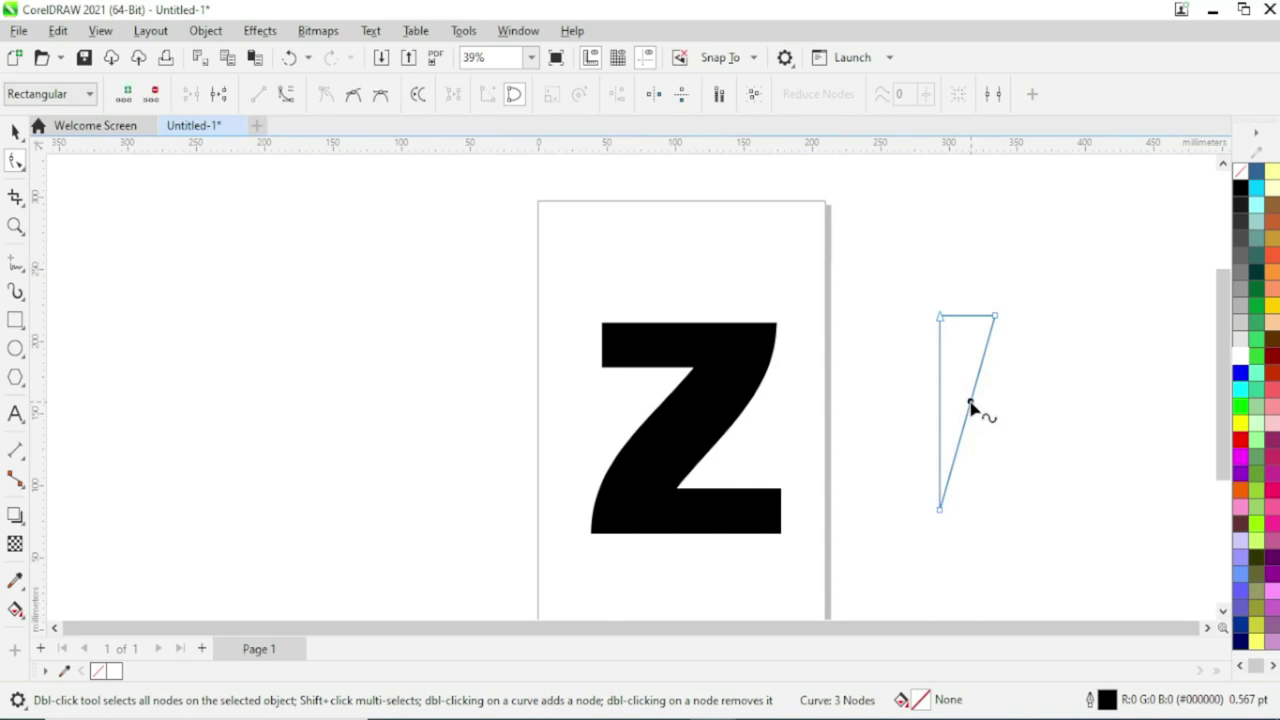
left_click(286, 97)
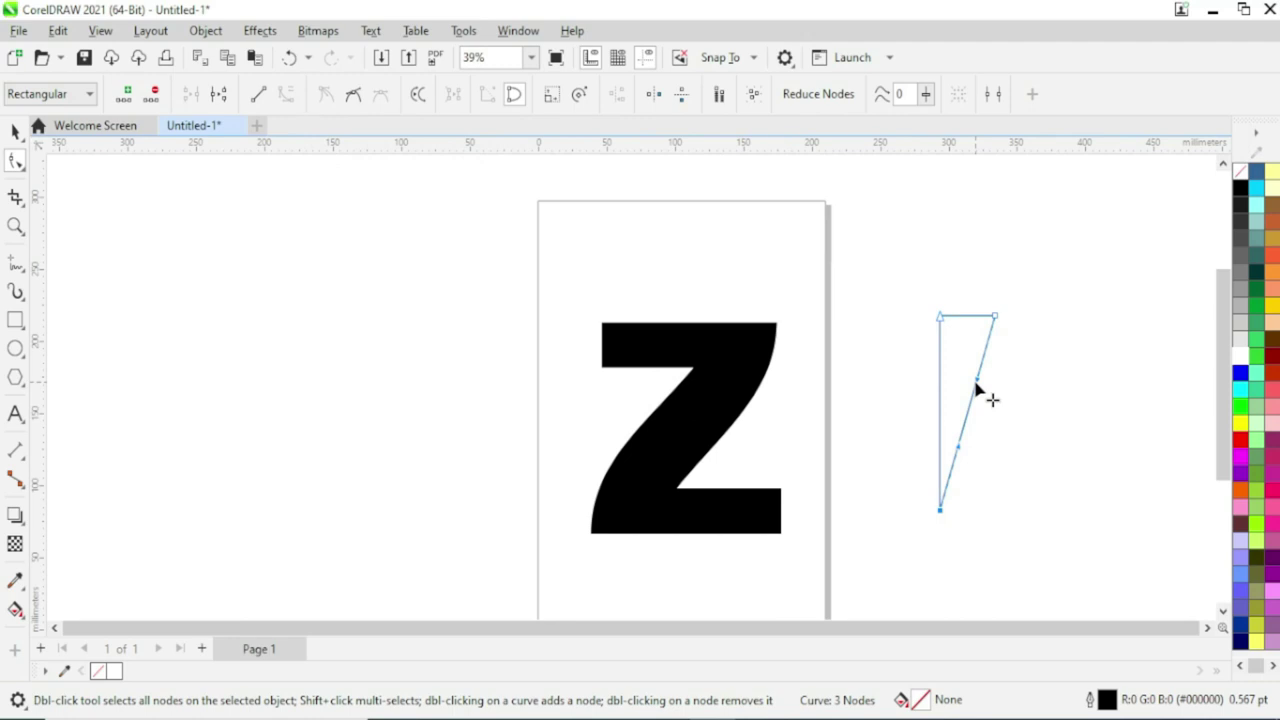
left_click_drag(976, 383, 1083, 313)
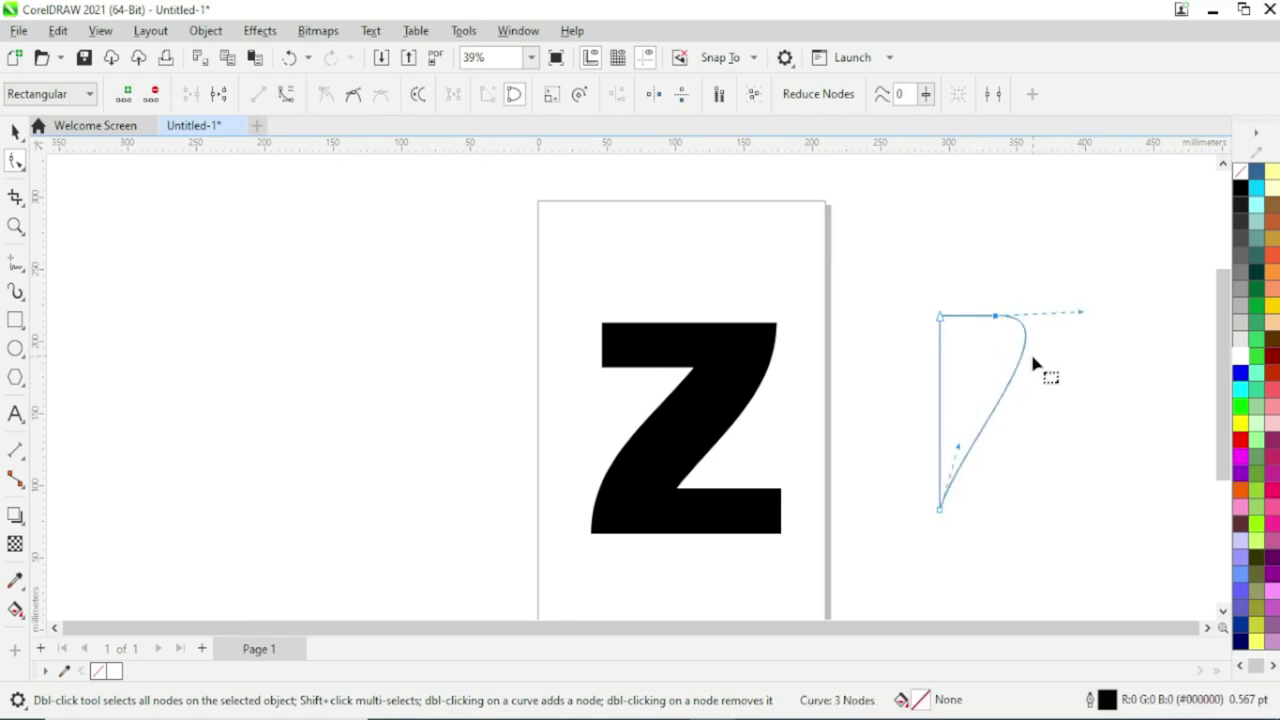
left_click(940, 399)
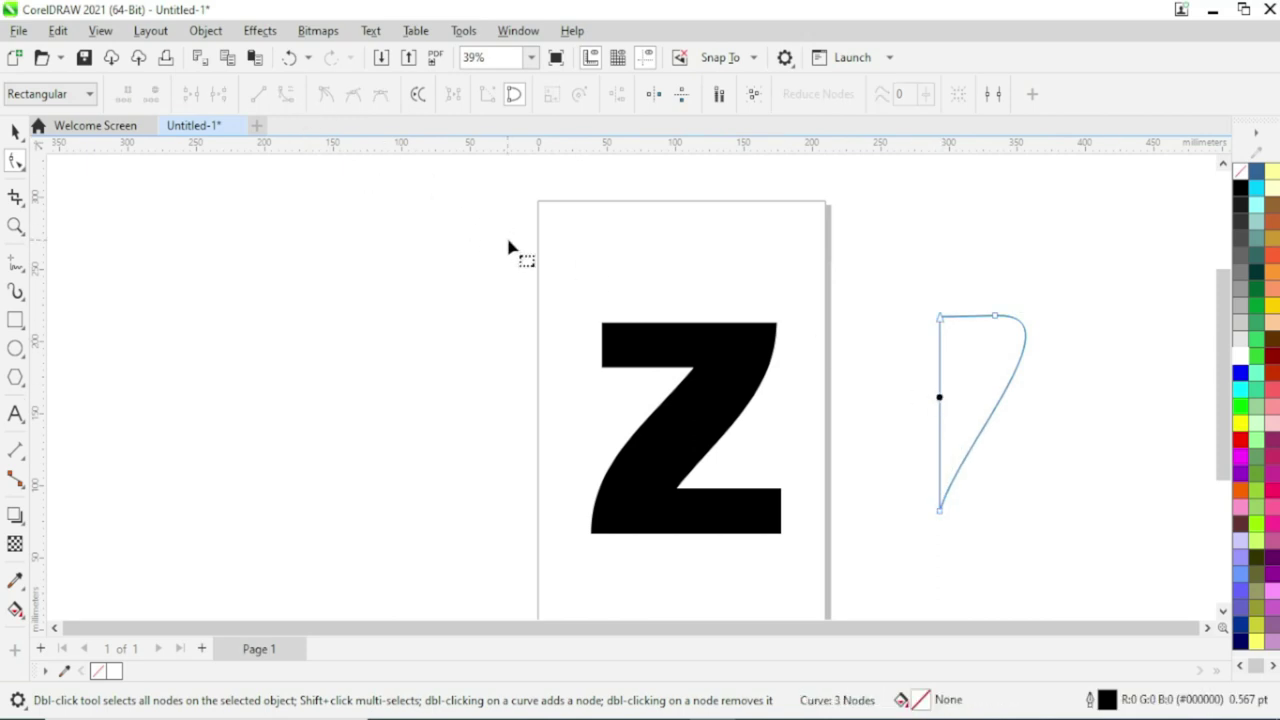
left_click(966, 398)
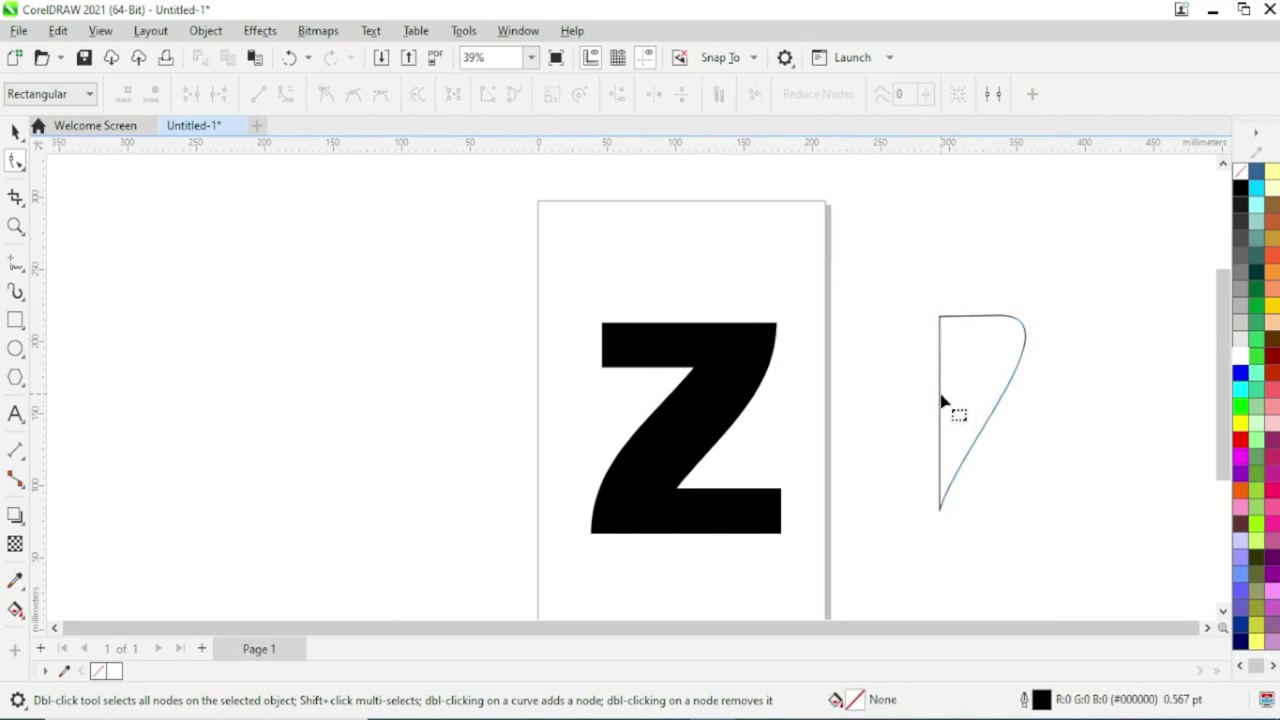
left_click(940, 397)
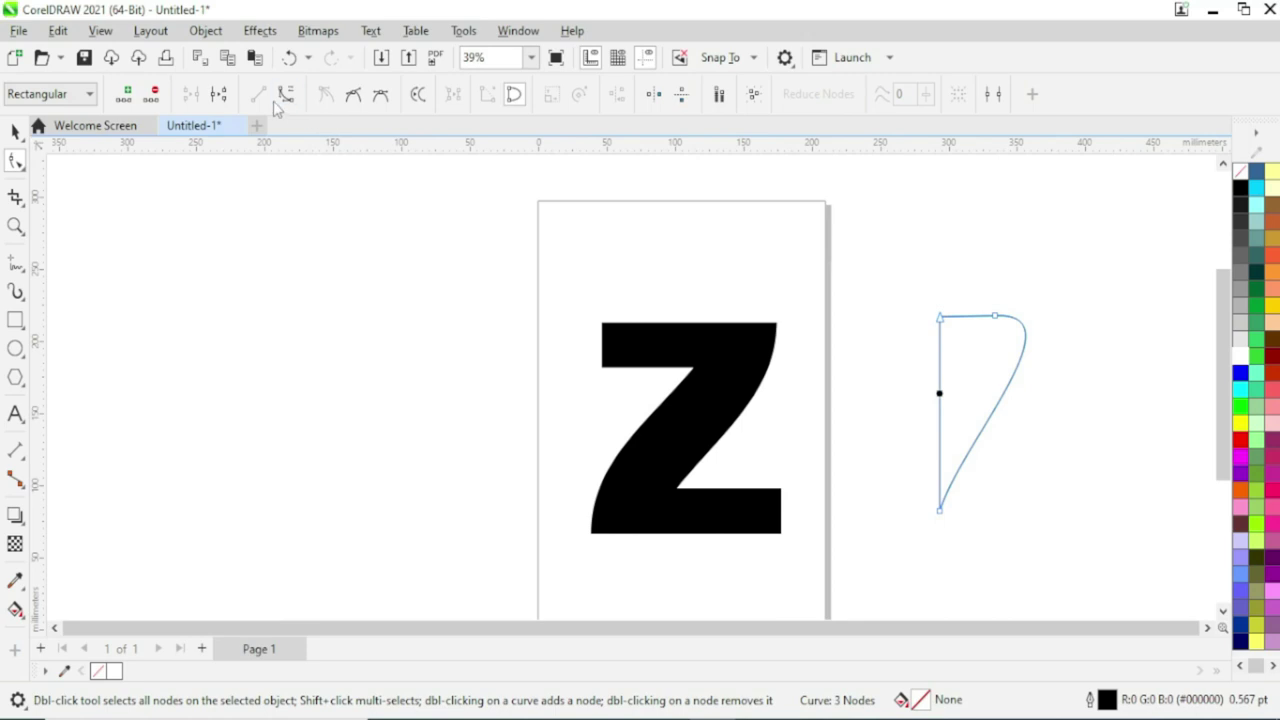
left_click(276, 99)
left_click_drag(942, 392, 1082, 318)
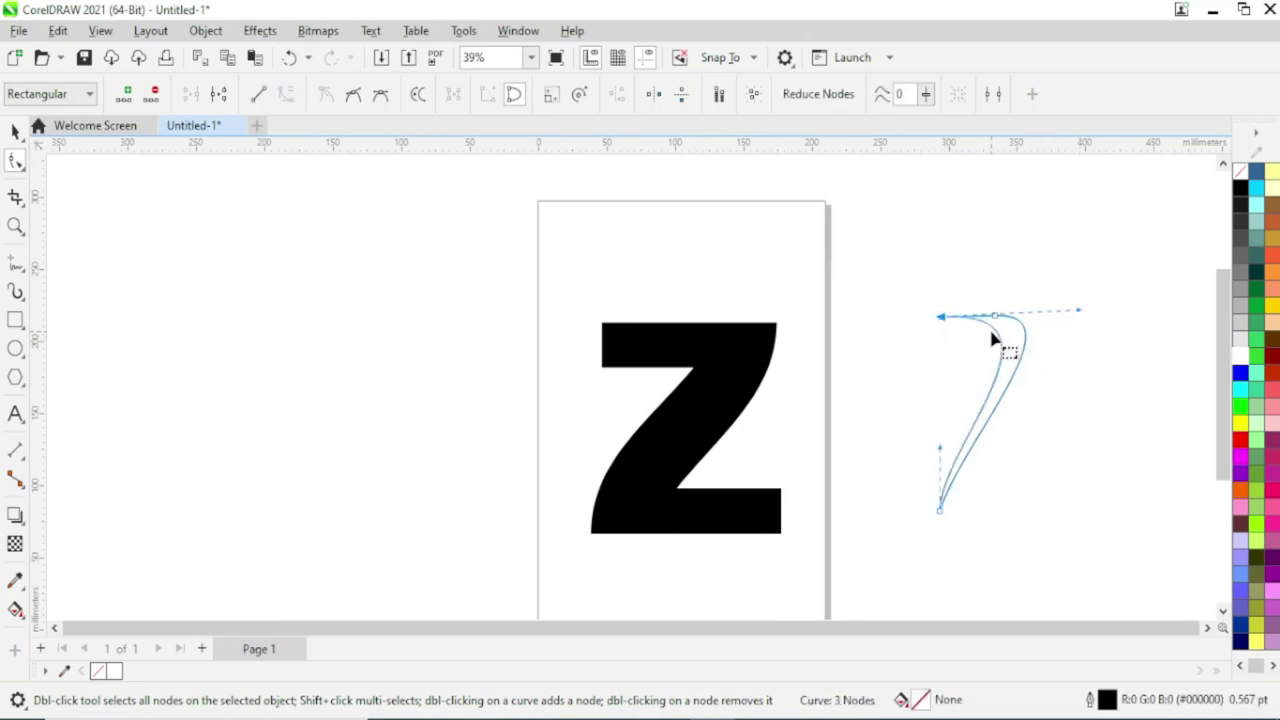
left_click(15, 131)
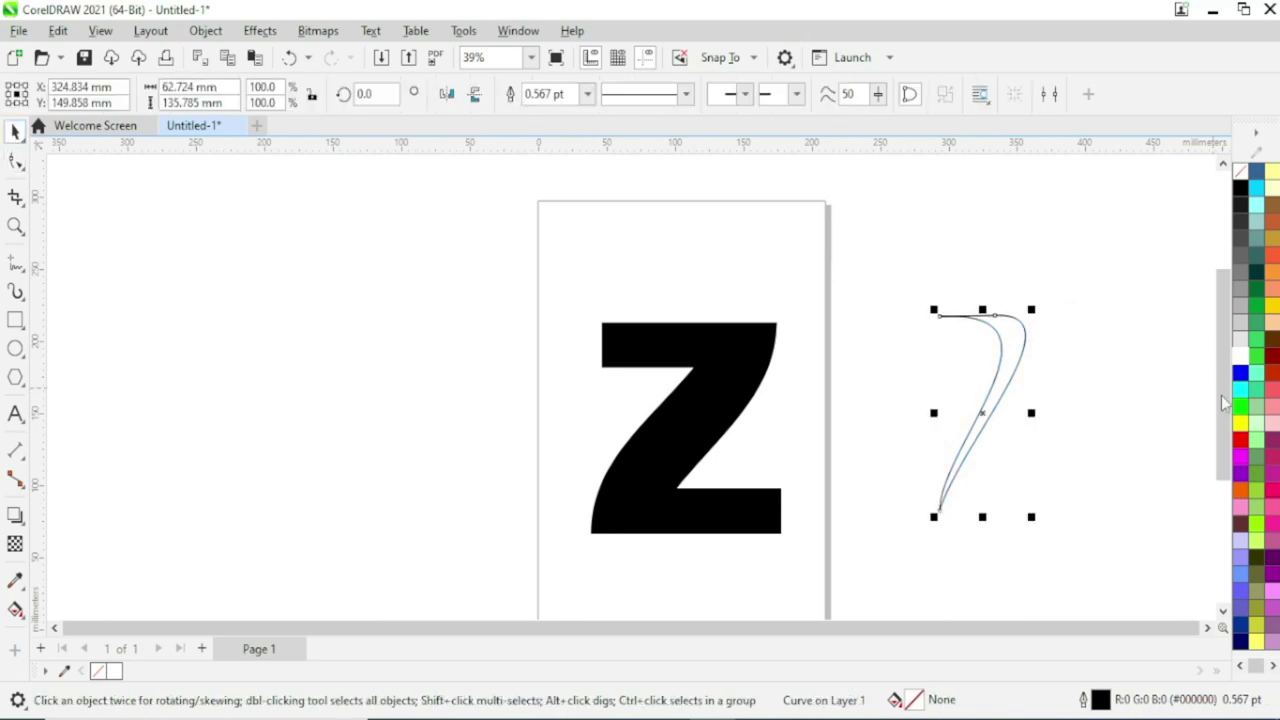
Fill the sliver white, move it onto the Z's diagonal, and anchor its bottom at the lower left.
left_click(1242, 366)
left_click_drag(1006, 337, 740, 347)
key("F10")
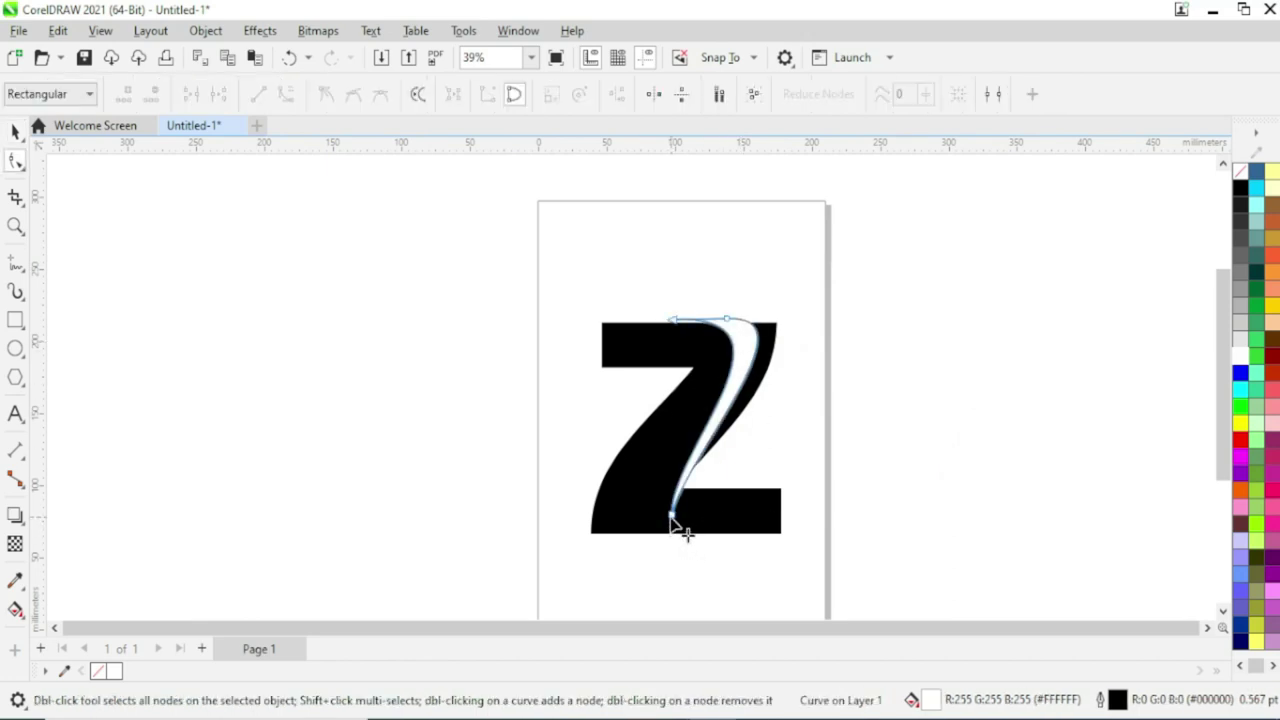
left_click_drag(671, 516, 624, 517)
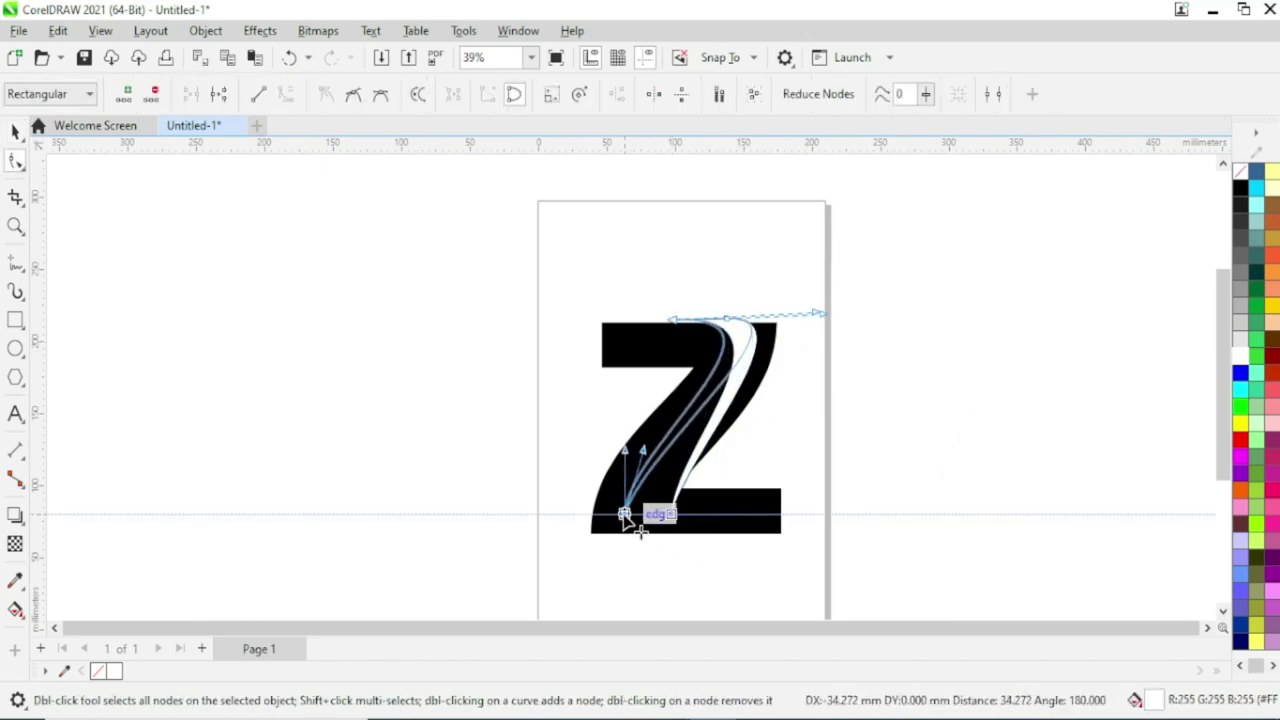
left_click_drag(624, 517, 622, 514)
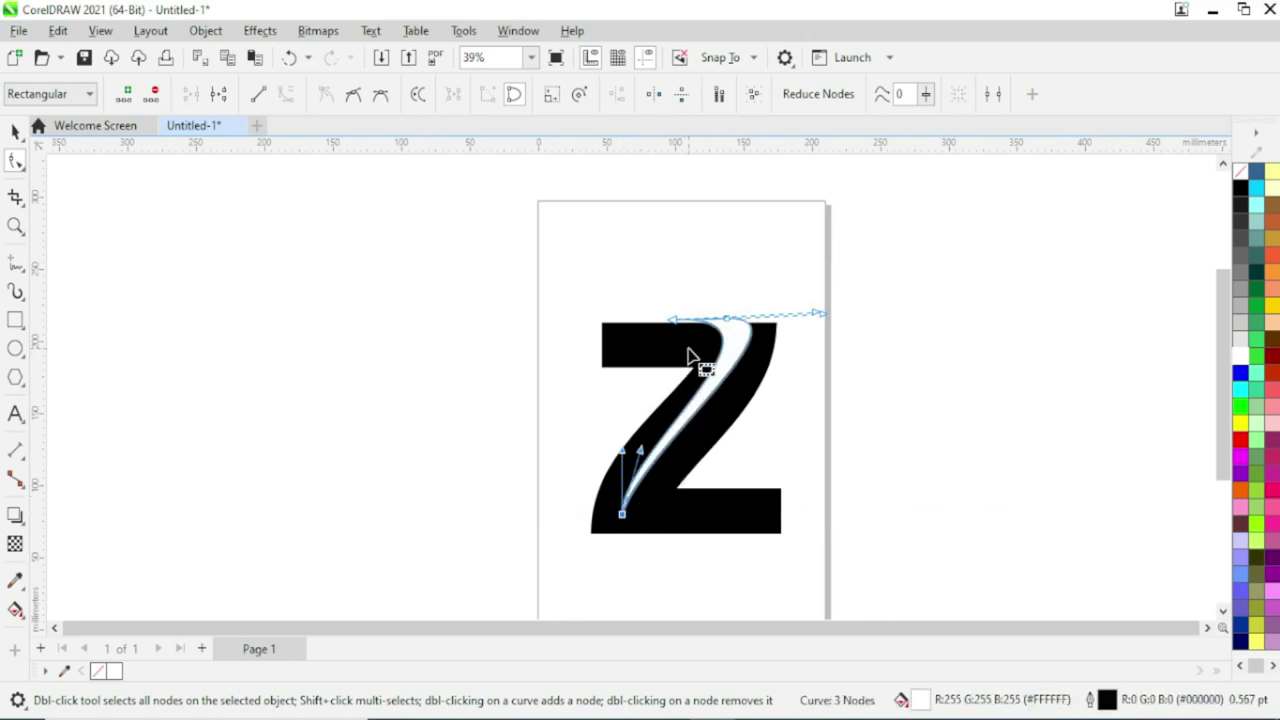
Reshape the stripe's top to widen it up to the Z's top bar.
scroll(688, 355, "up", 2)
scroll(712, 340, "up", 2)
scroll(712, 340, "up", 2)
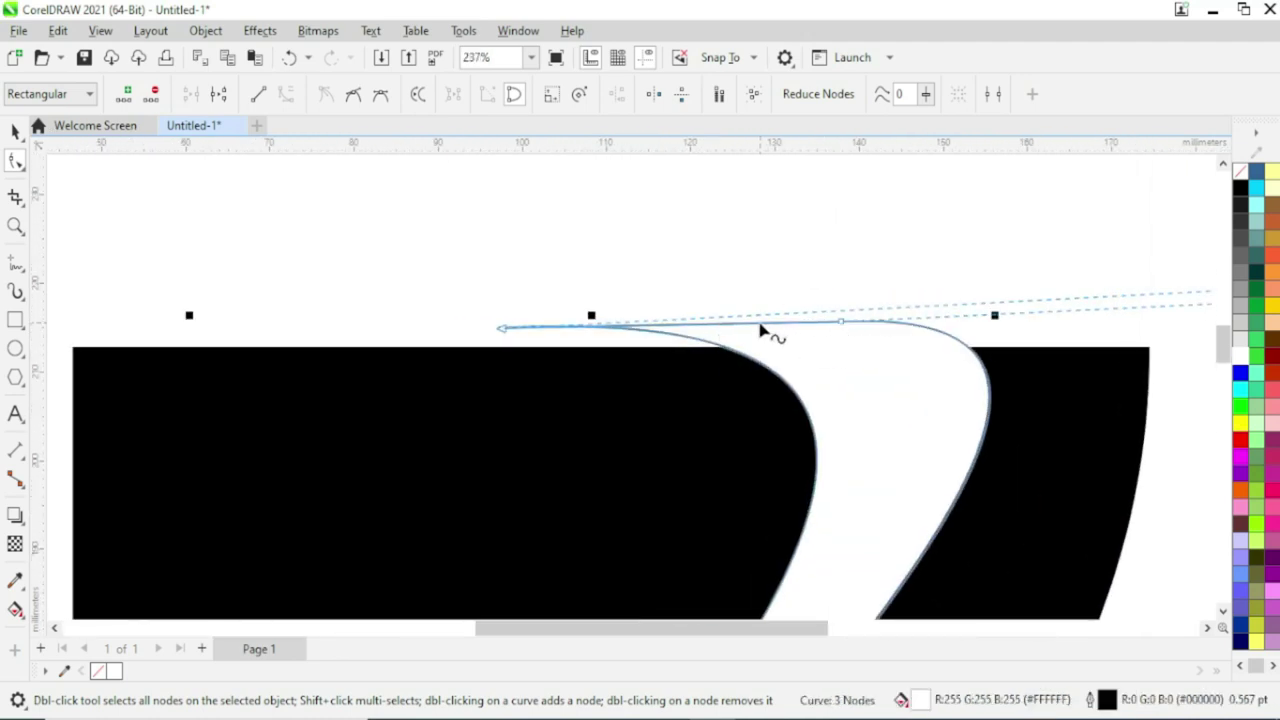
left_click_drag(755, 330, 858, 344)
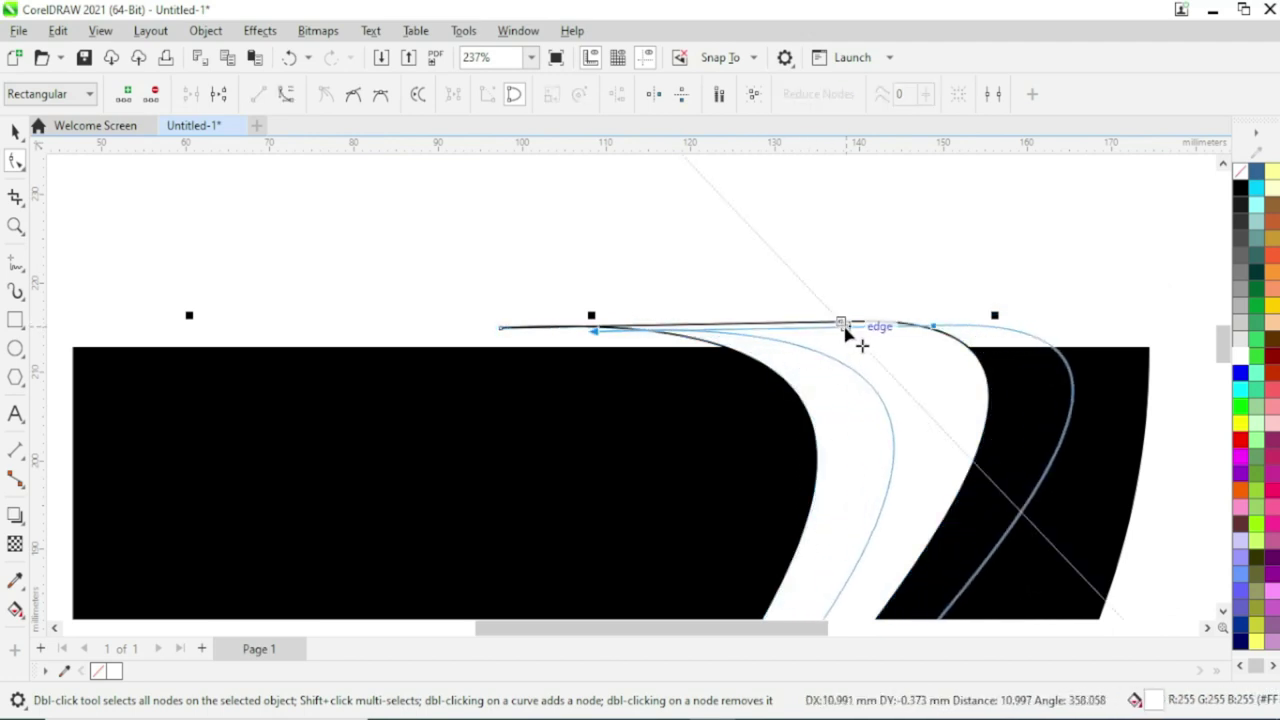
scroll(722, 445, "down", 3)
scroll(729, 449, "down", 1)
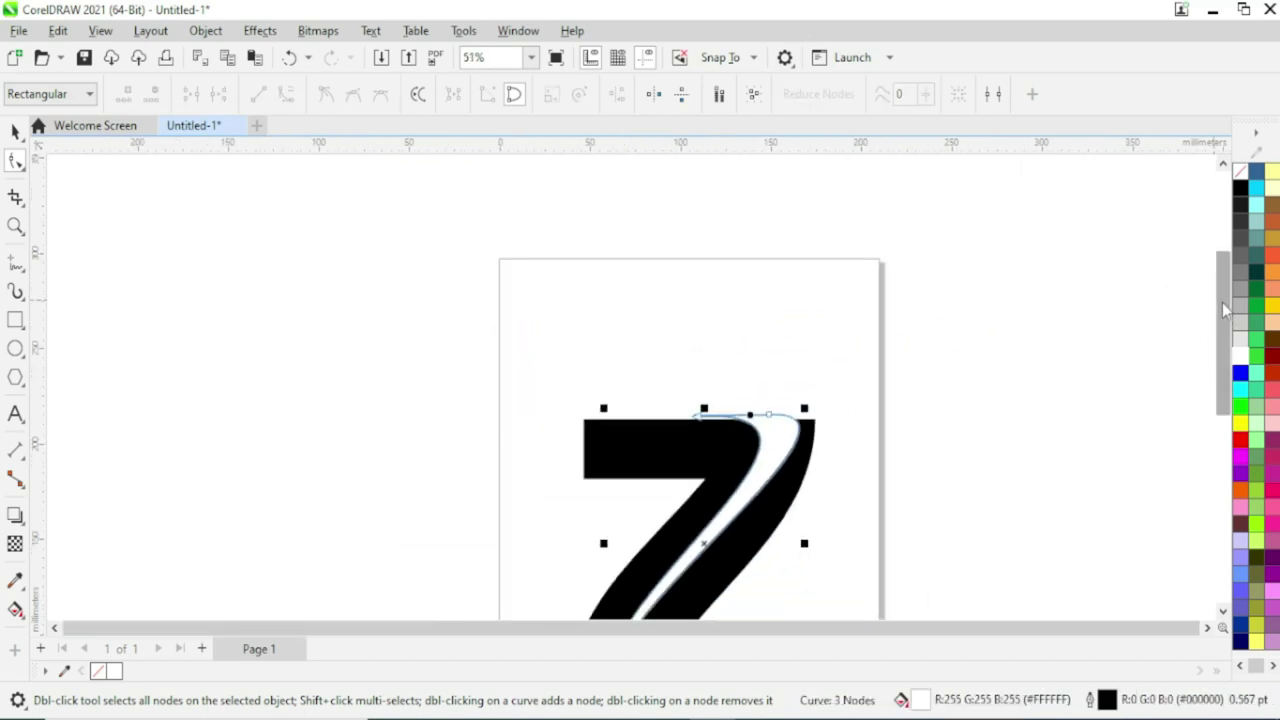
left_click_drag(1222, 302, 1230, 385)
left_click(634, 537)
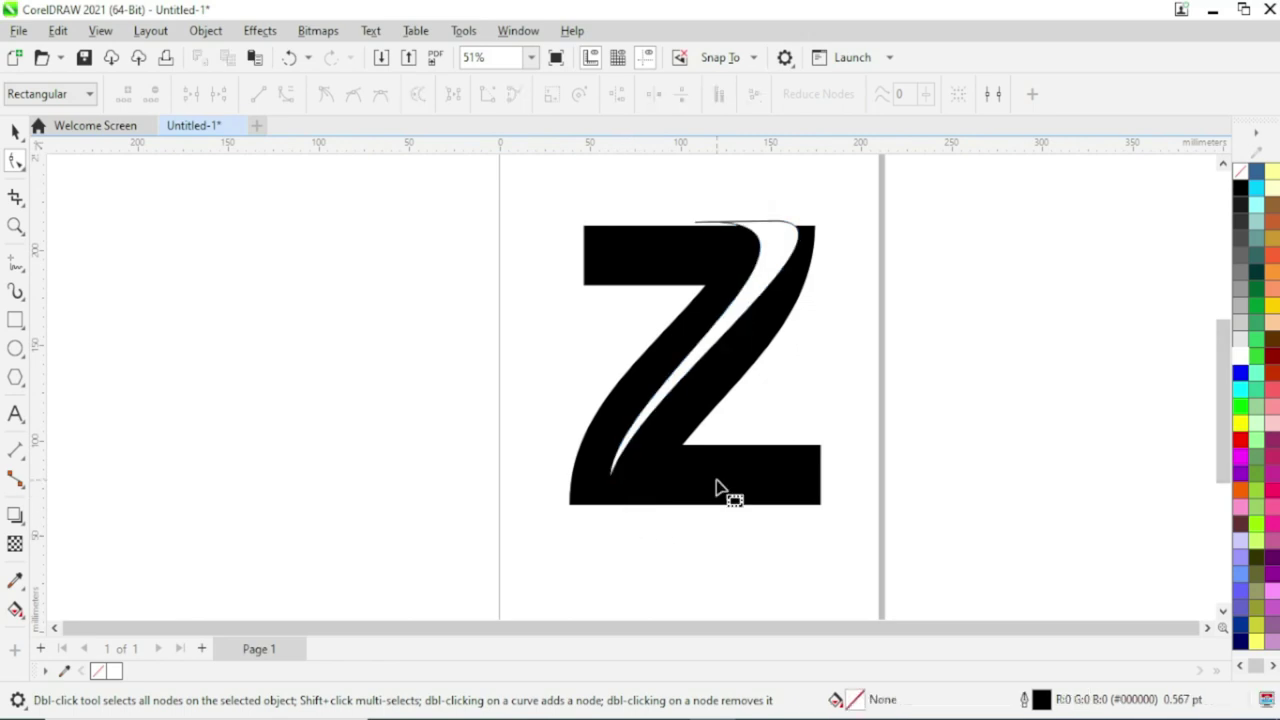
scroll(718, 487, "down", 1)
left_click(15, 131)
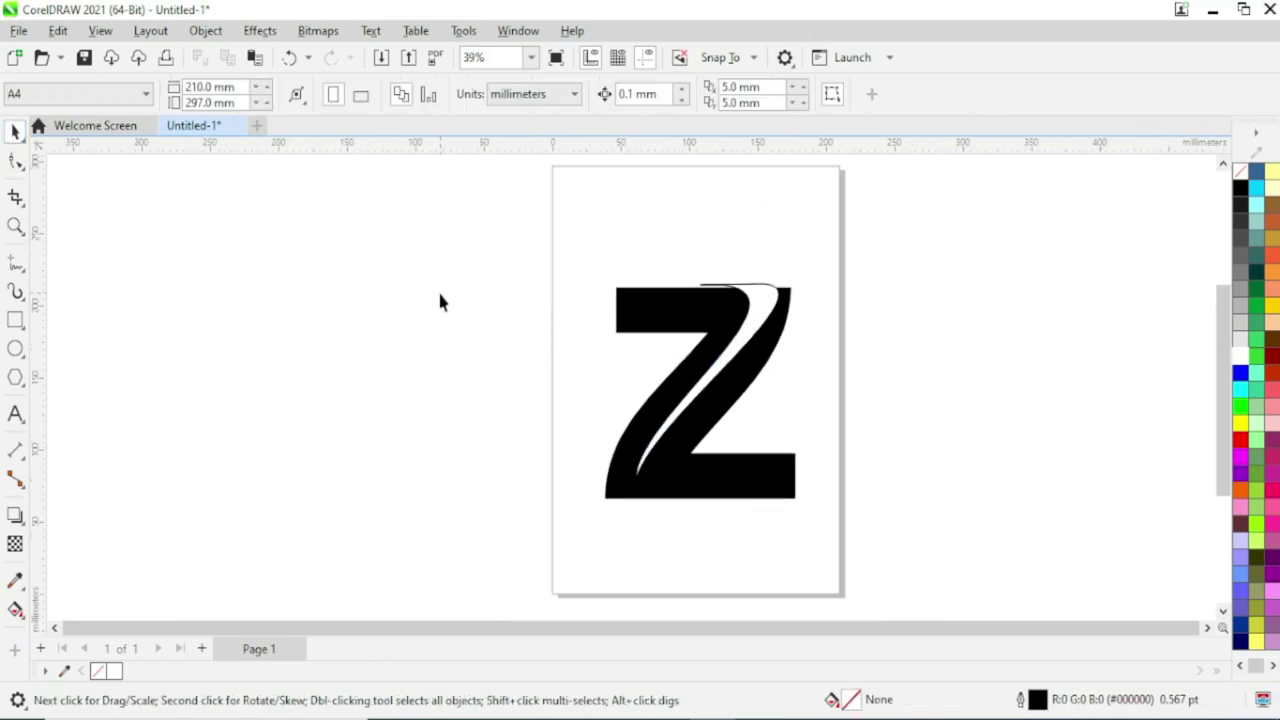
Trim the white stripe's shape out of the Z and move the leftover stripe off to the right.
left_click_drag(691, 382, 859, 548)
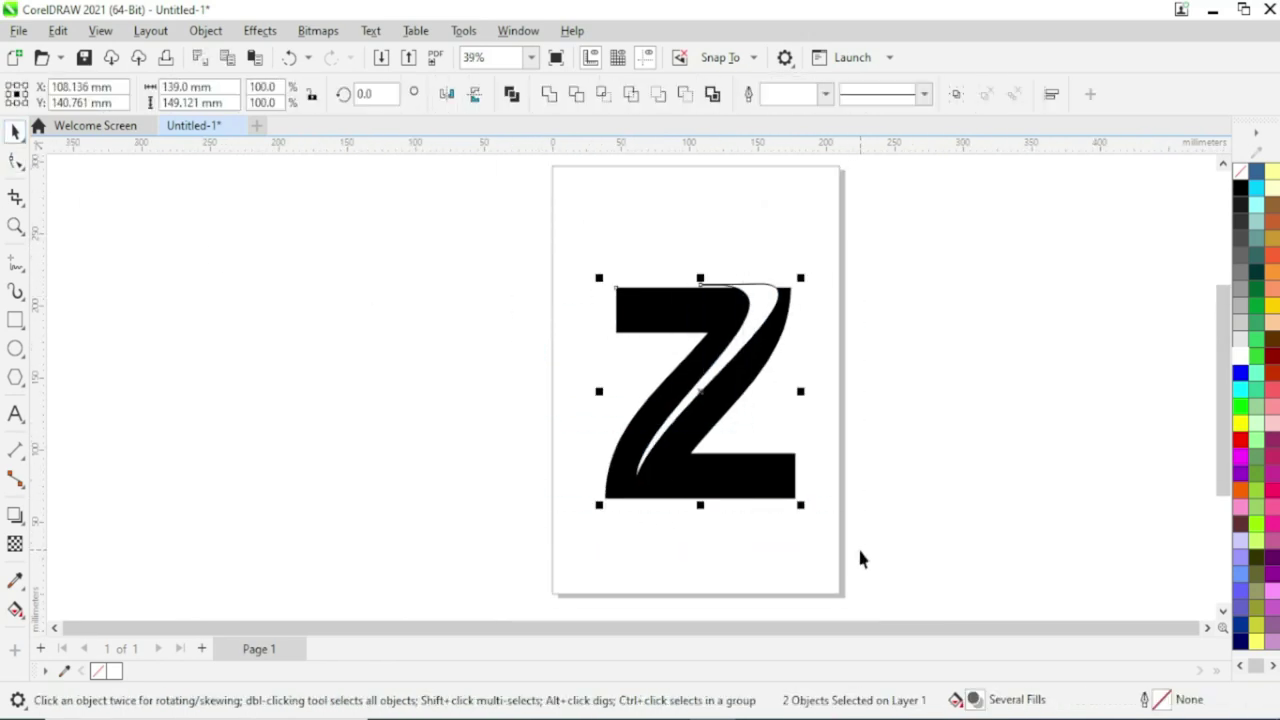
left_click(576, 100)
left_click(834, 243)
mouse_move(770, 302)
left_mouse_down()
mouse_move(908, 313)
mouse_move(981, 290)
left_mouse_up()
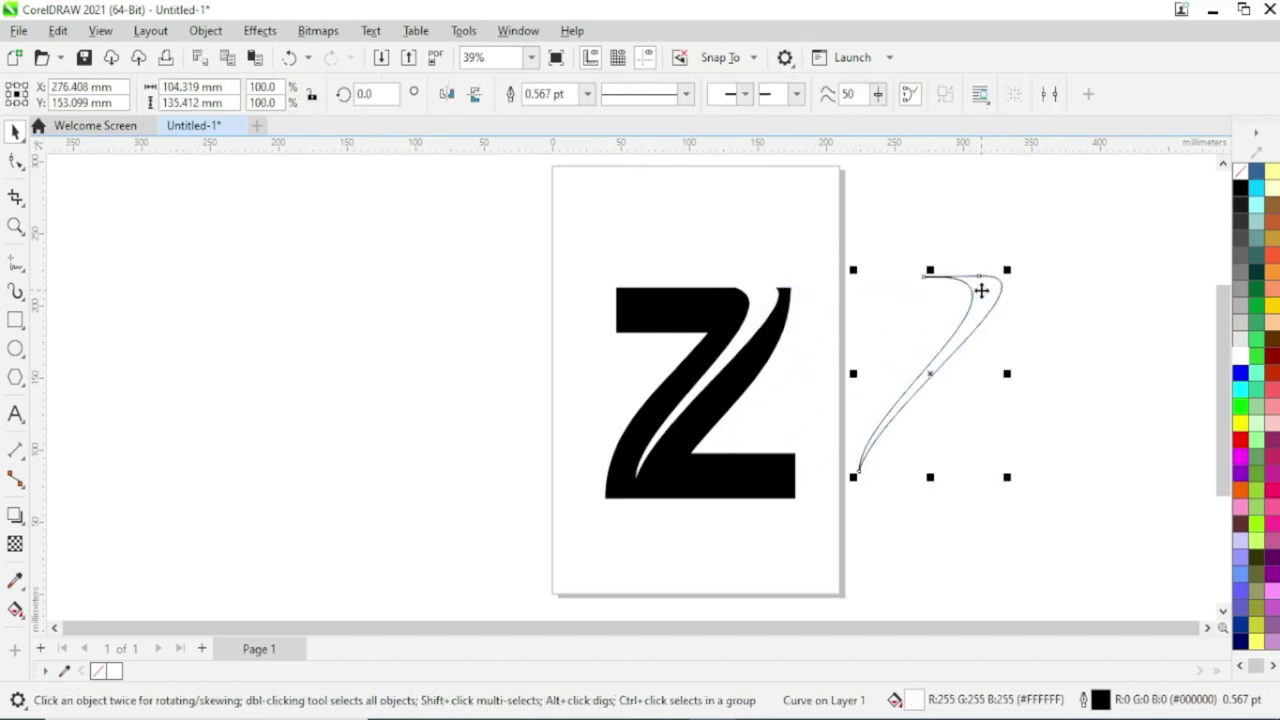
left_click(981, 298)
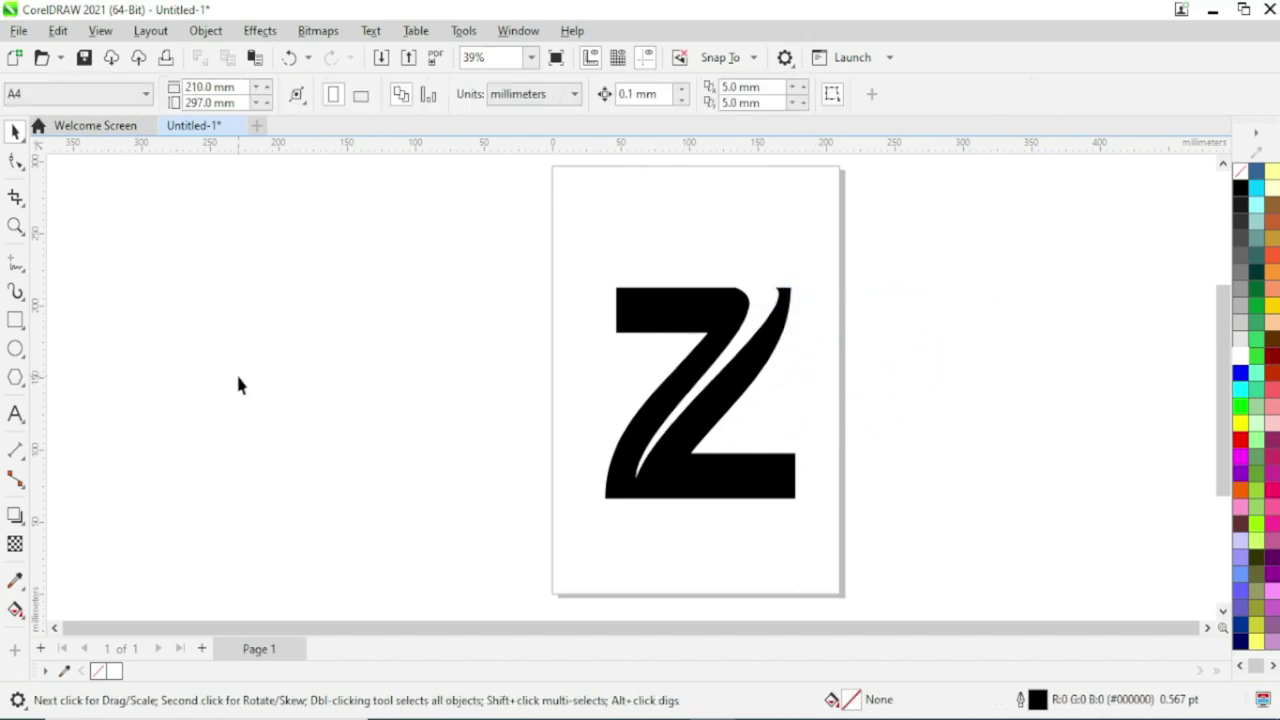
Add the text ZEE TV below the Z.
left_click(15, 414)
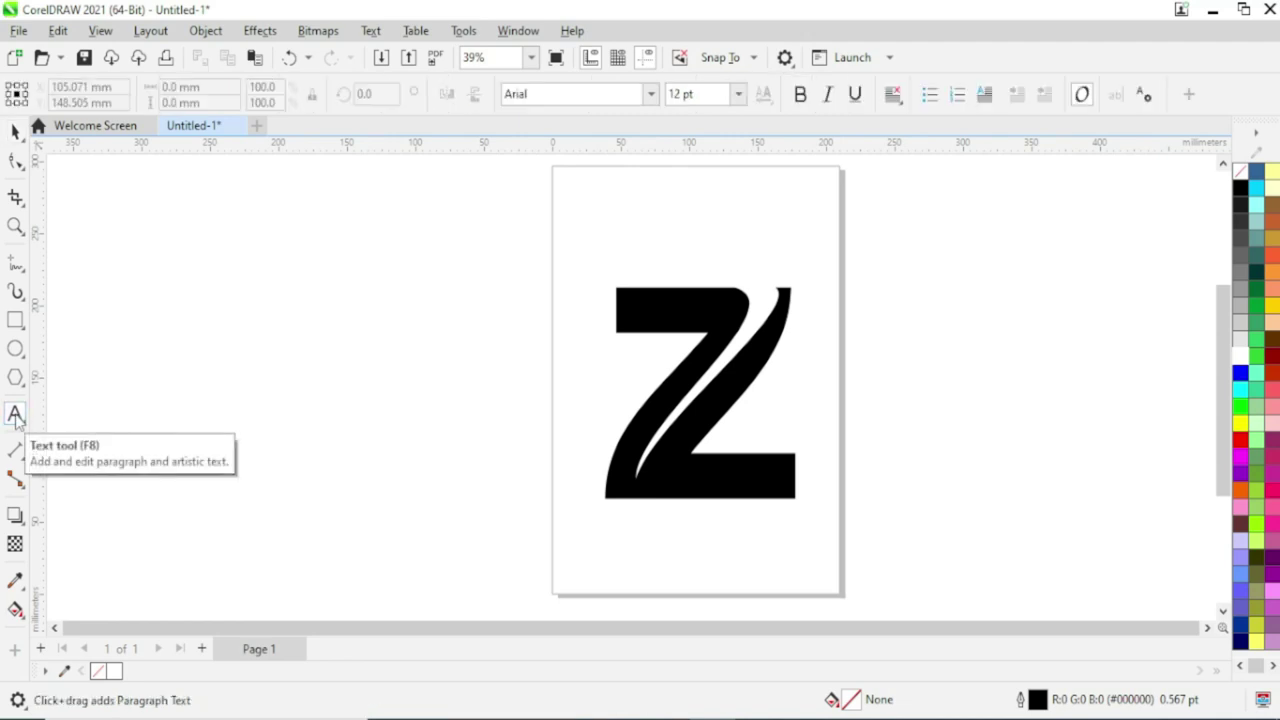
left_click(610, 563)
type("ZEE TV")
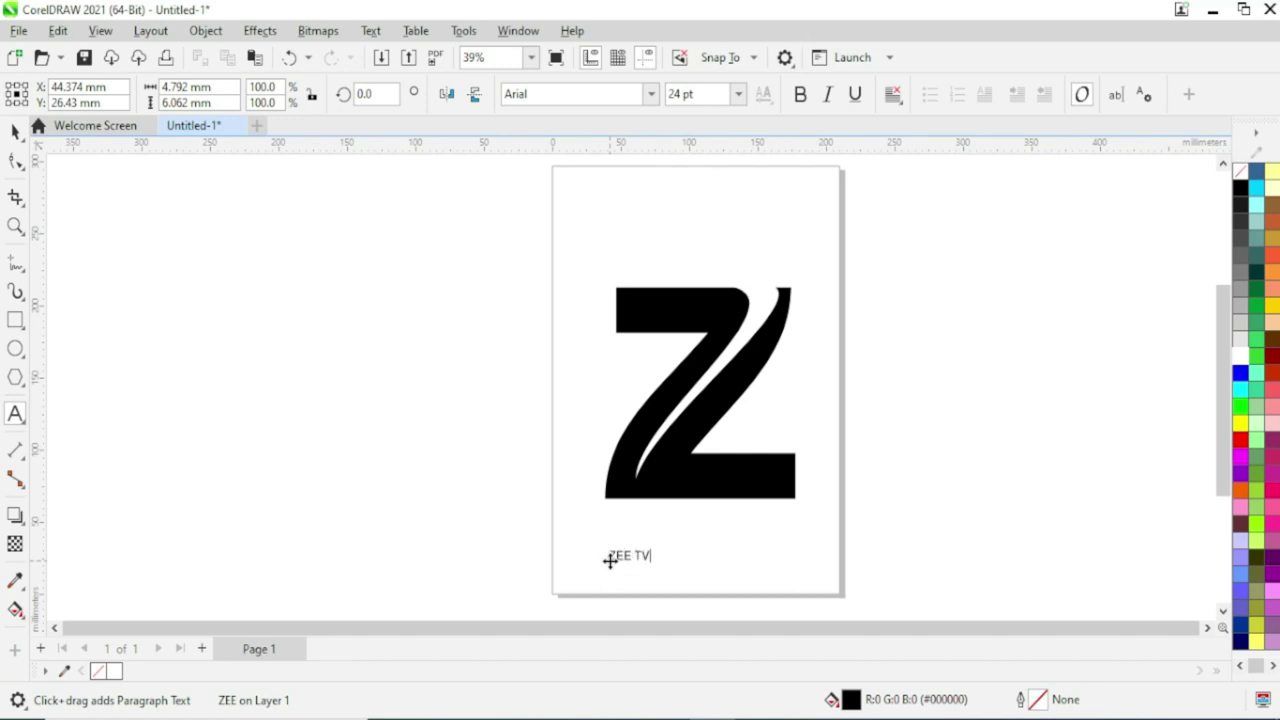
key("Escape")
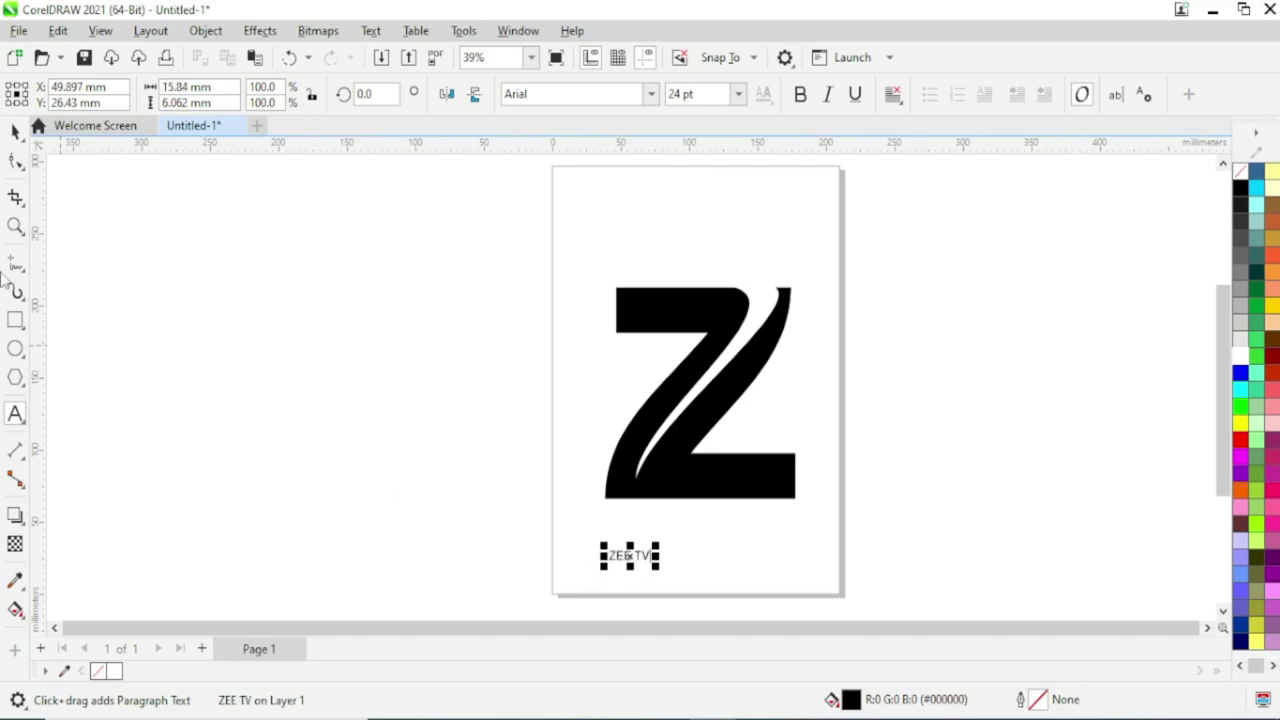
left_click(15, 132)
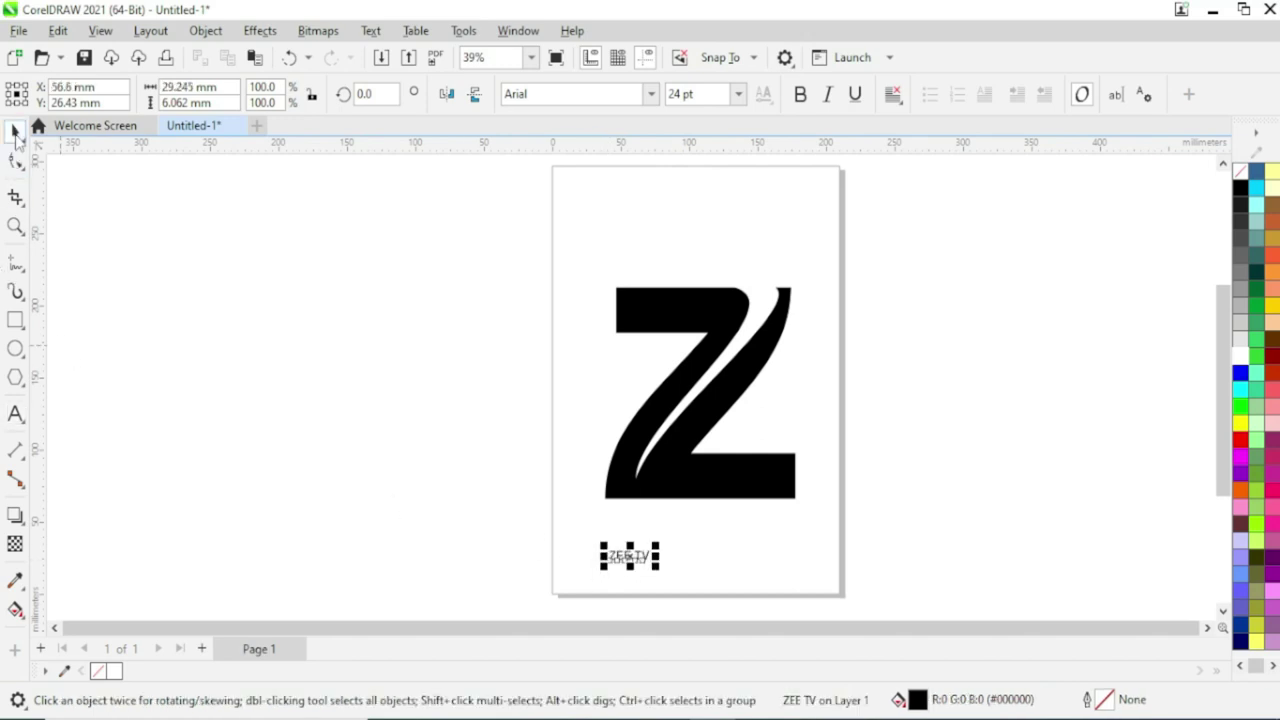
Set ZEE TV to Arial Black, scale it to about 94.5 pt, and move it just under the Z.
left_click(650, 94)
left_click(600, 152)
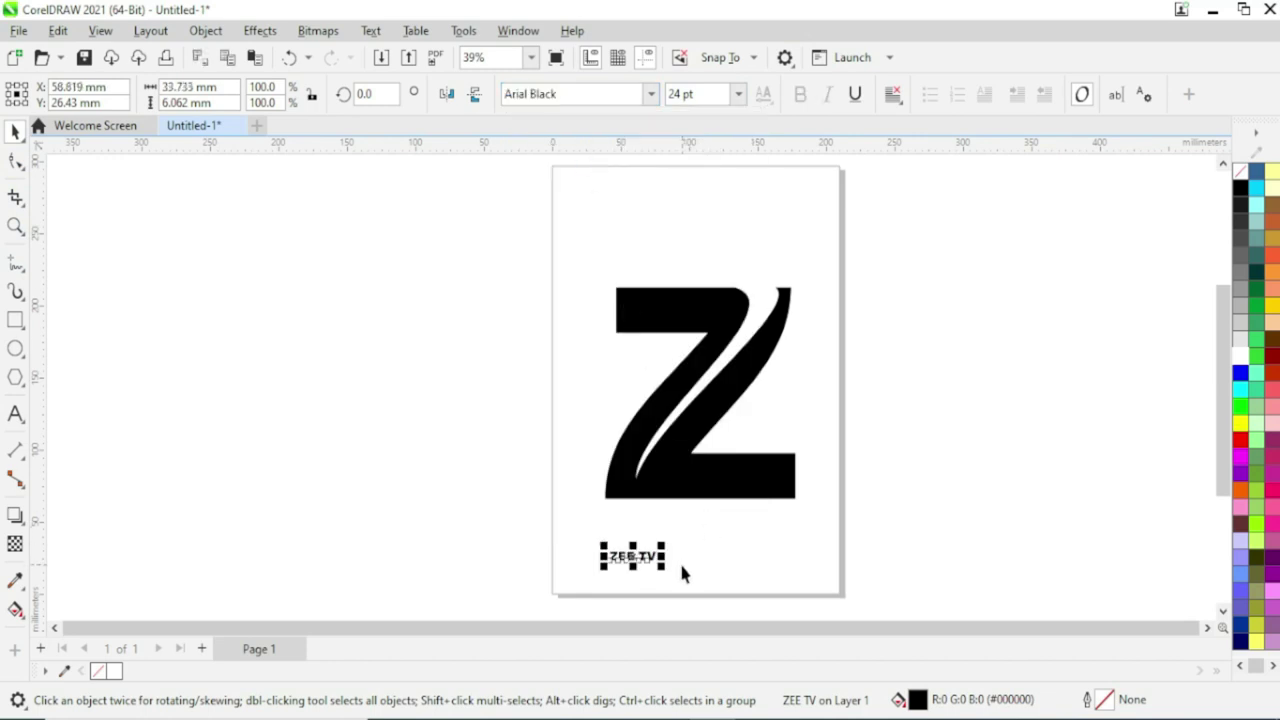
left_click_drag(661, 570, 797, 614)
left_click_drag(743, 556, 743, 518)
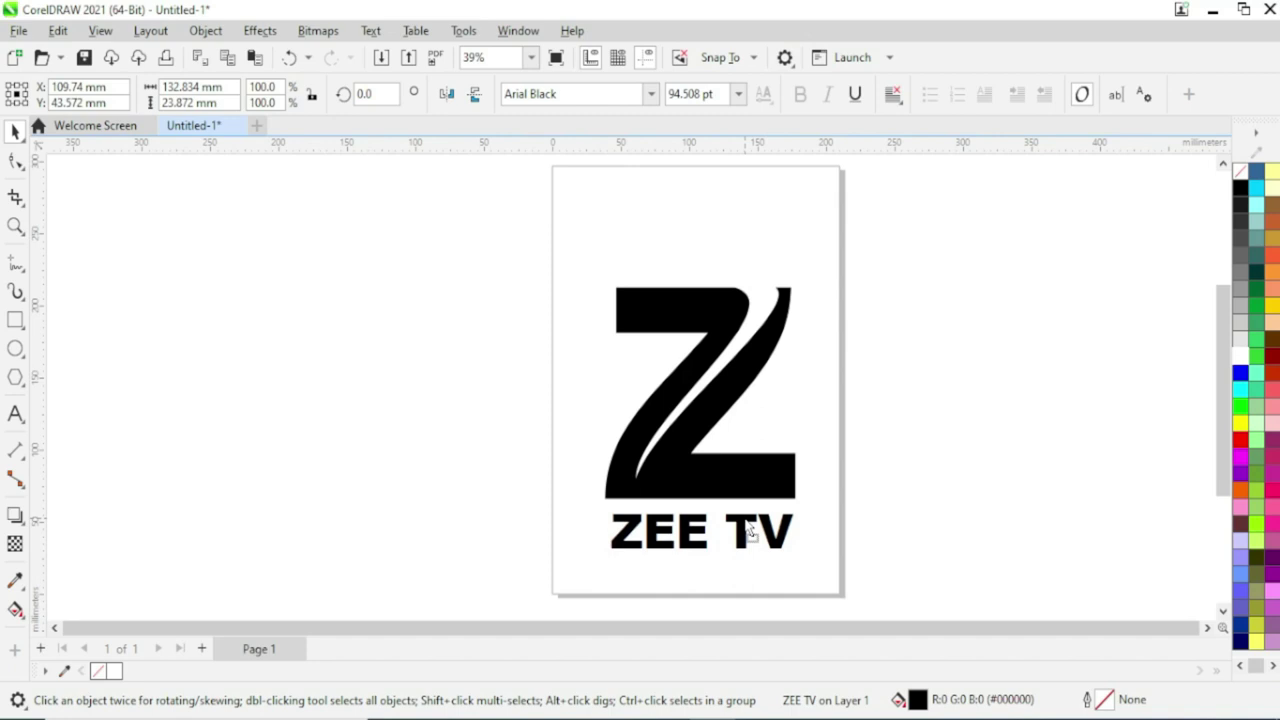
left_click_drag(490, 197, 912, 600)
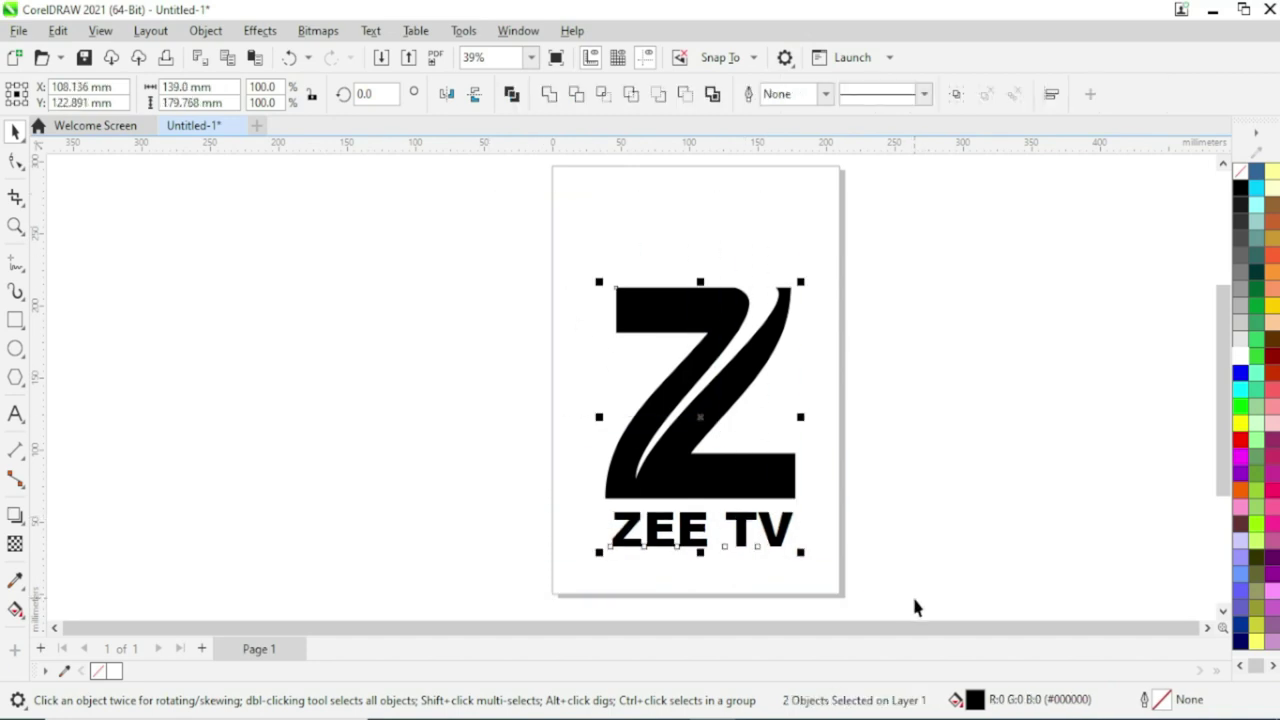
Centre ZEE TV under the Z, fill both sky blue #00CCFF, and group them.
key("c")
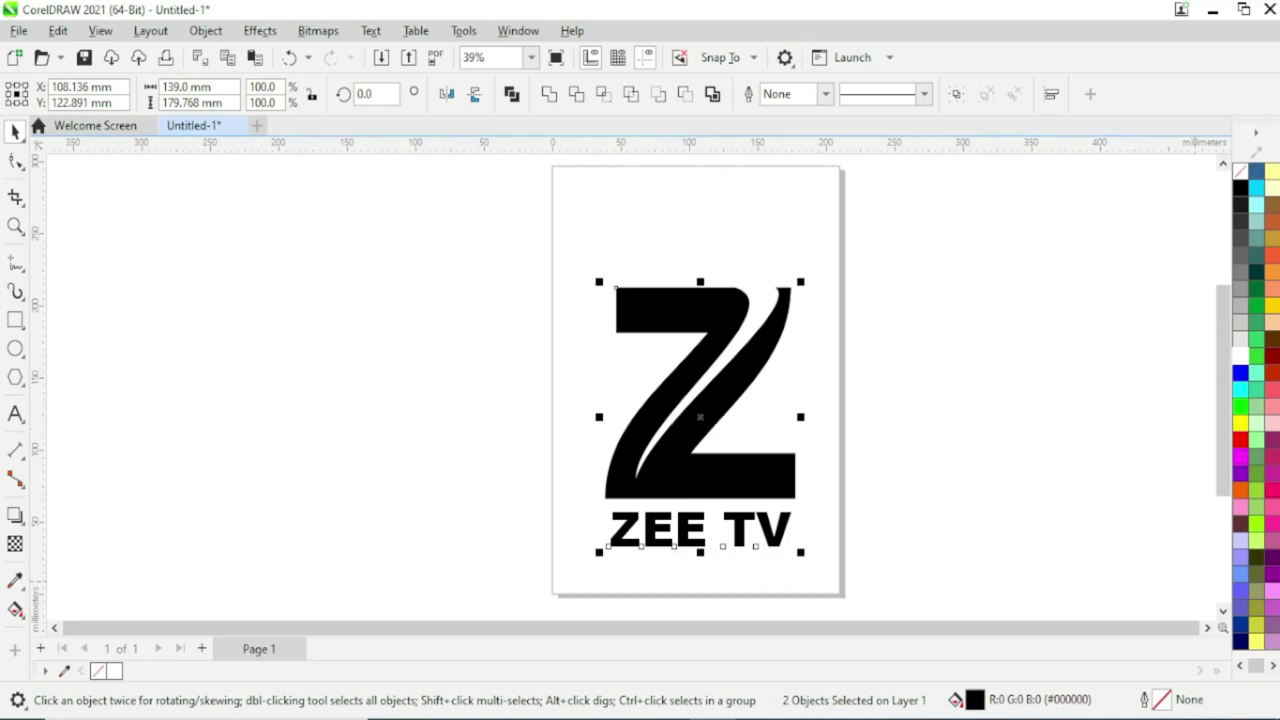
left_click(1242, 389)
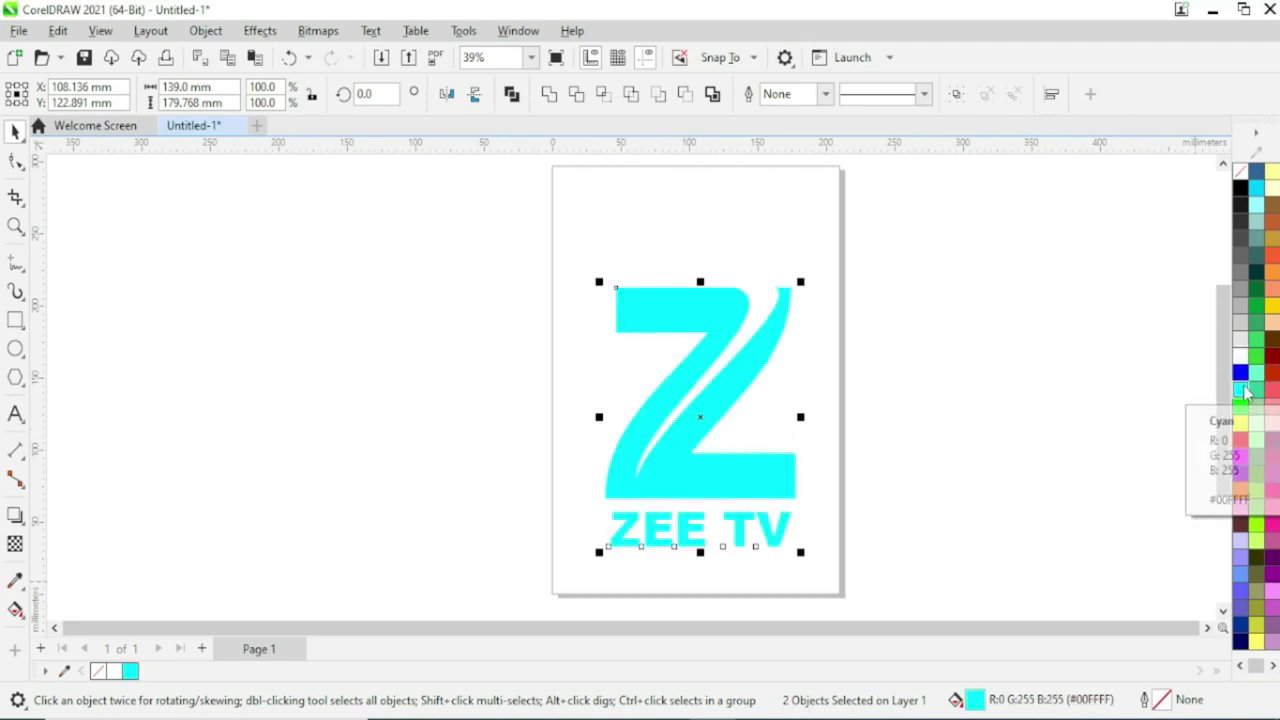
left_click(1256, 188)
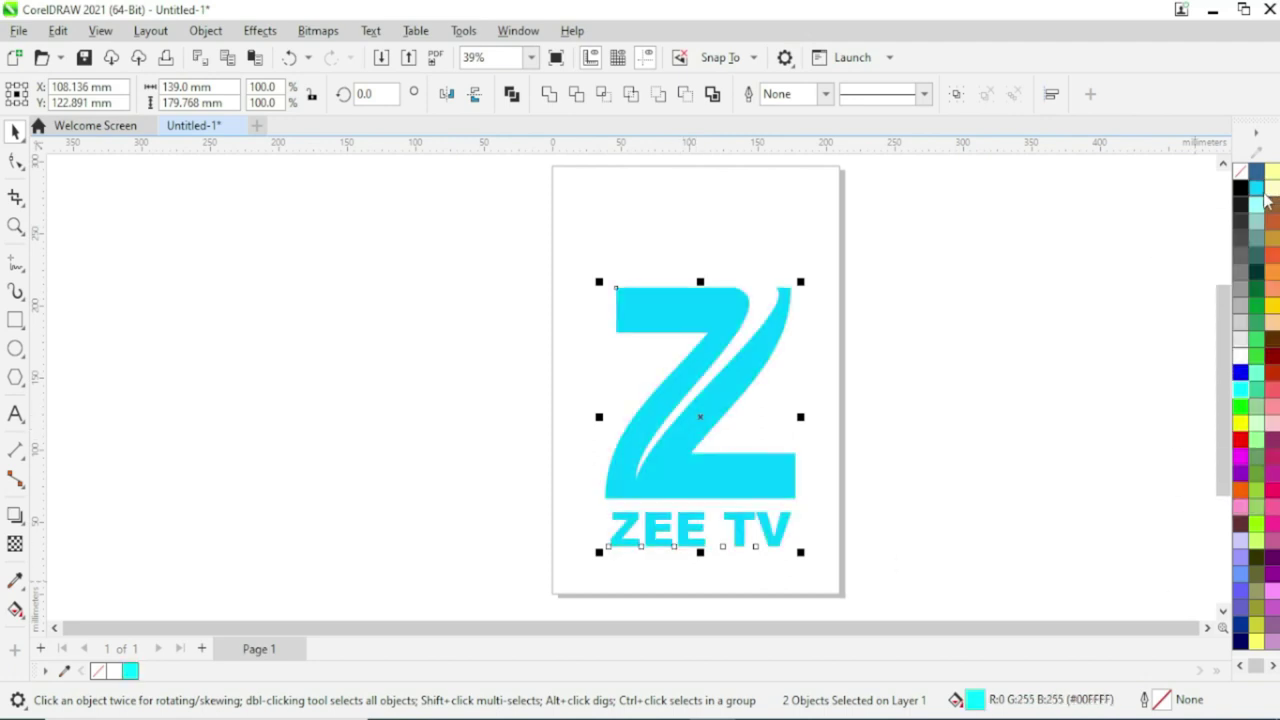
left_click(995, 368)
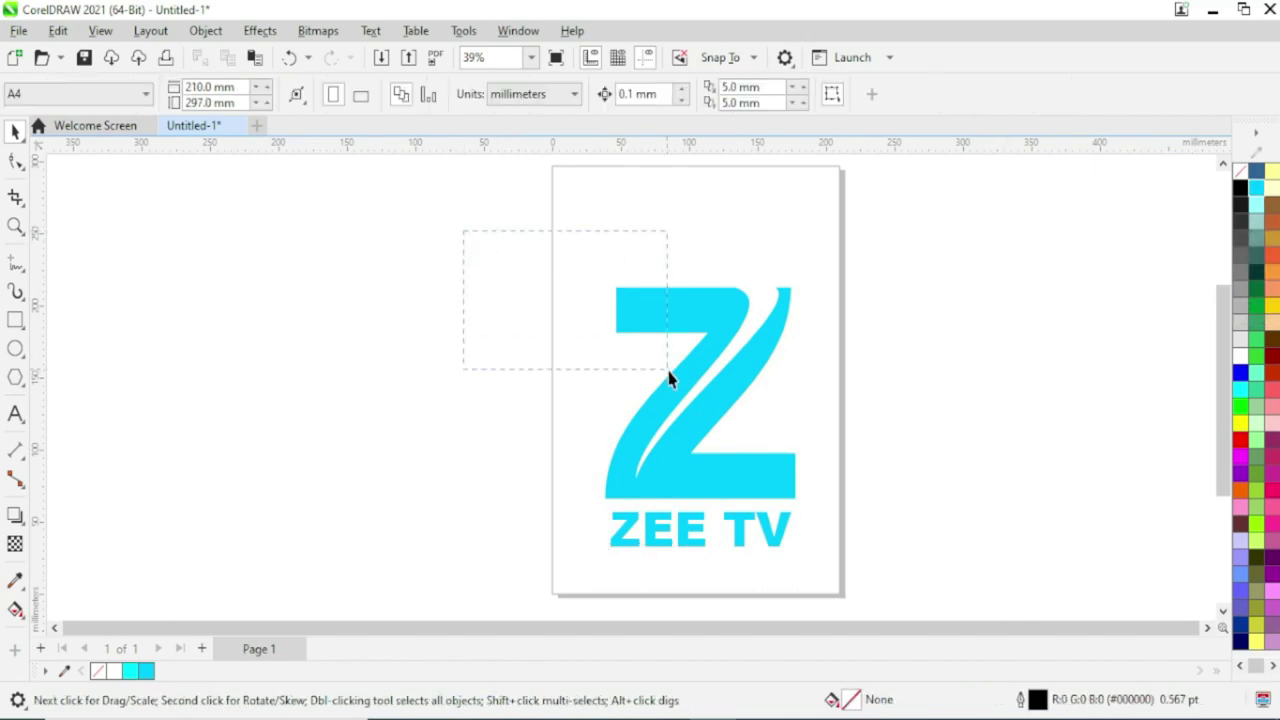
left_click_drag(908, 593, 924, 608)
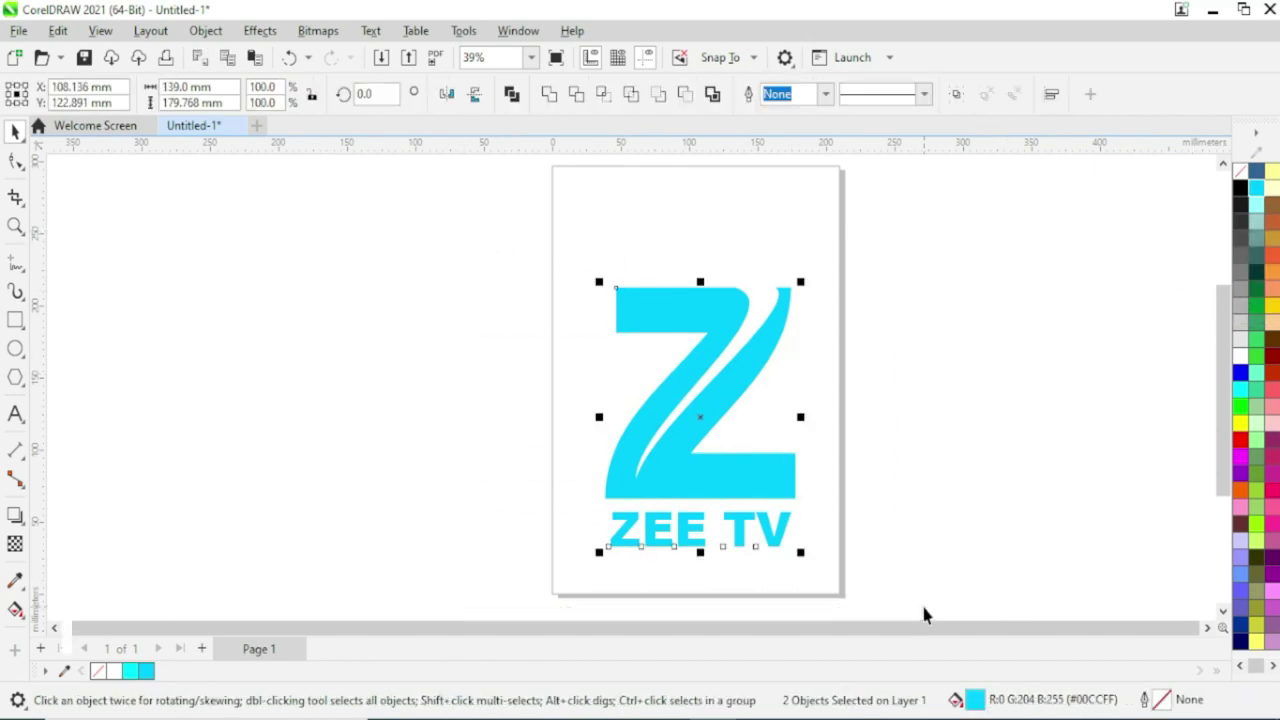
key("ctrl+g")
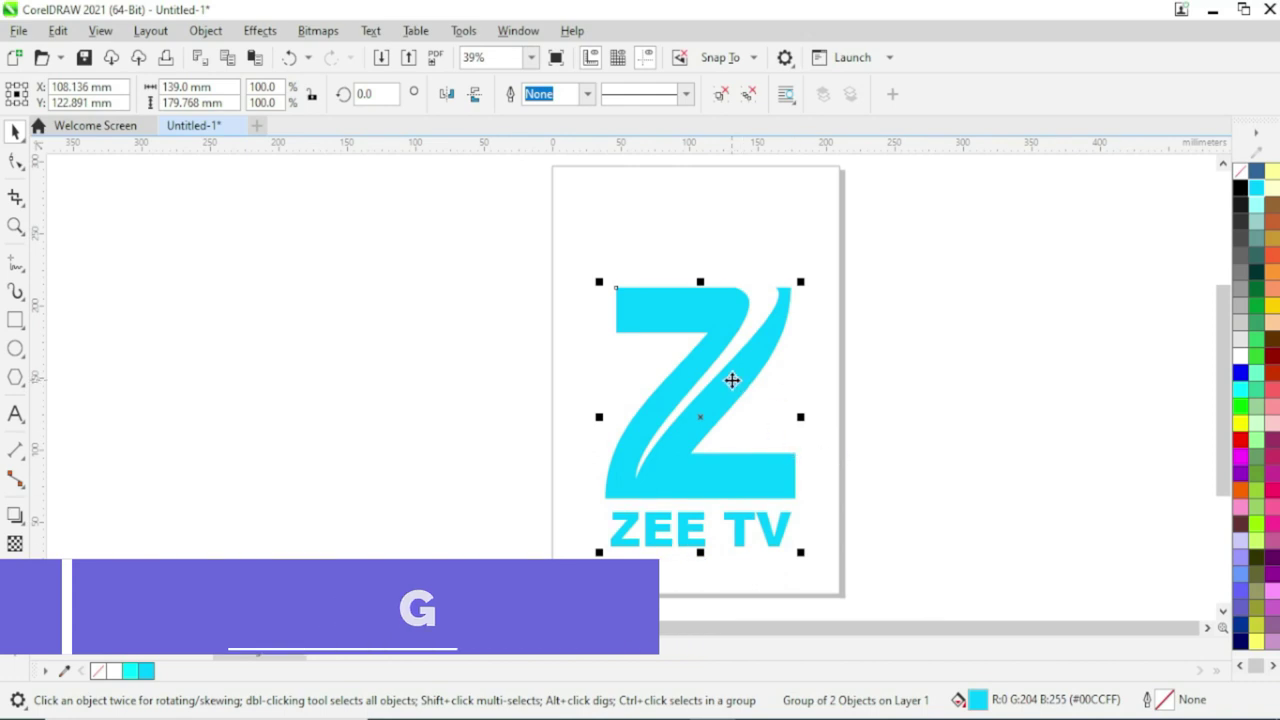
Centre the logo group on the page, zoom to it, and show a full-screen preview.
key("p")
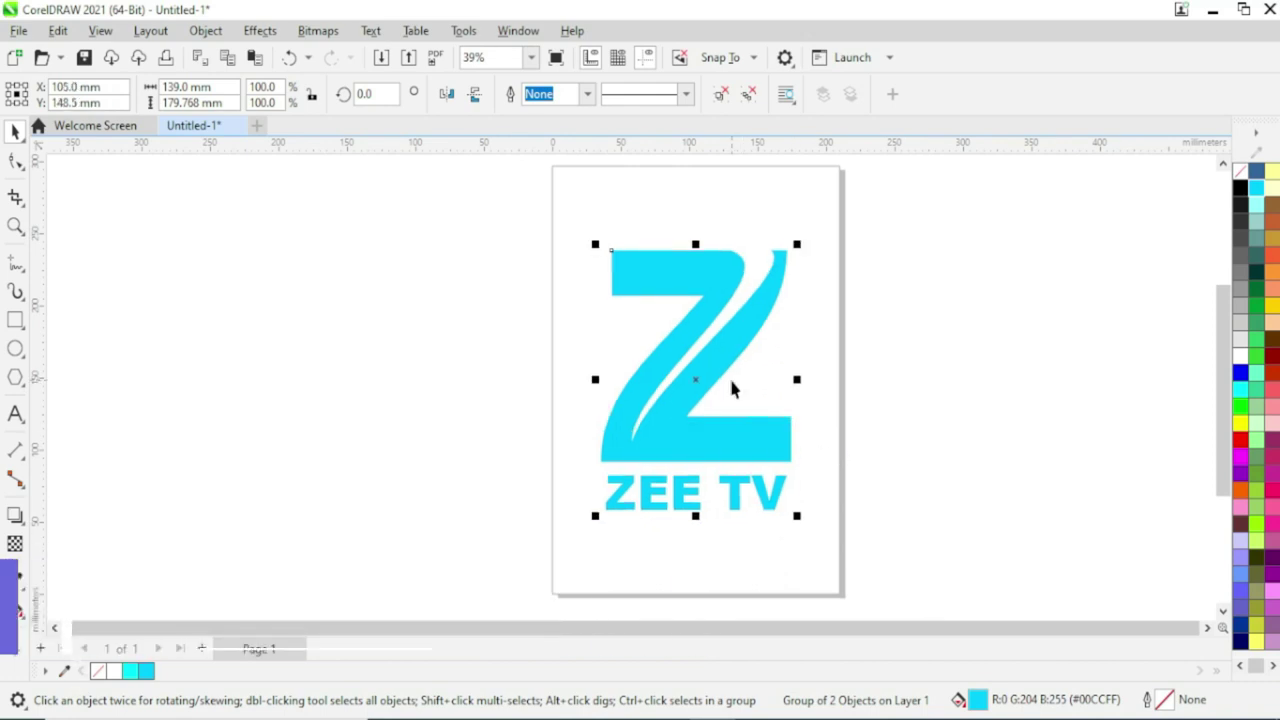
key("F4")
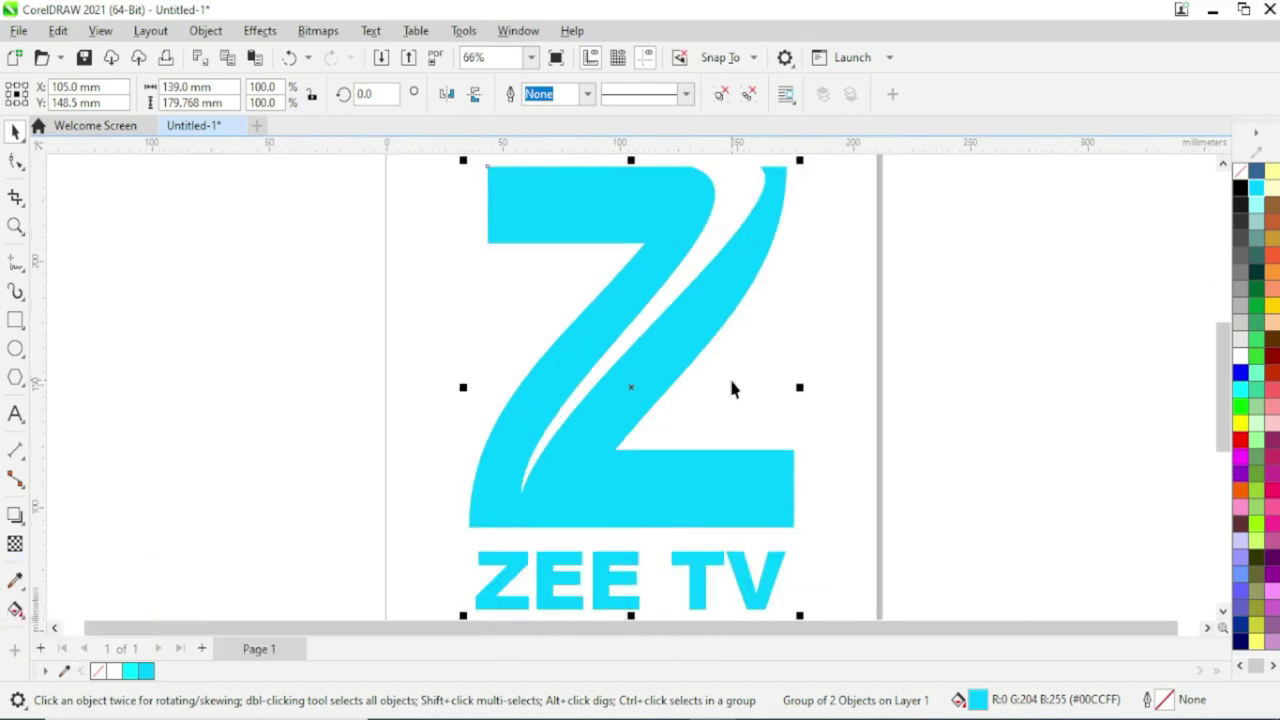
key("F9")
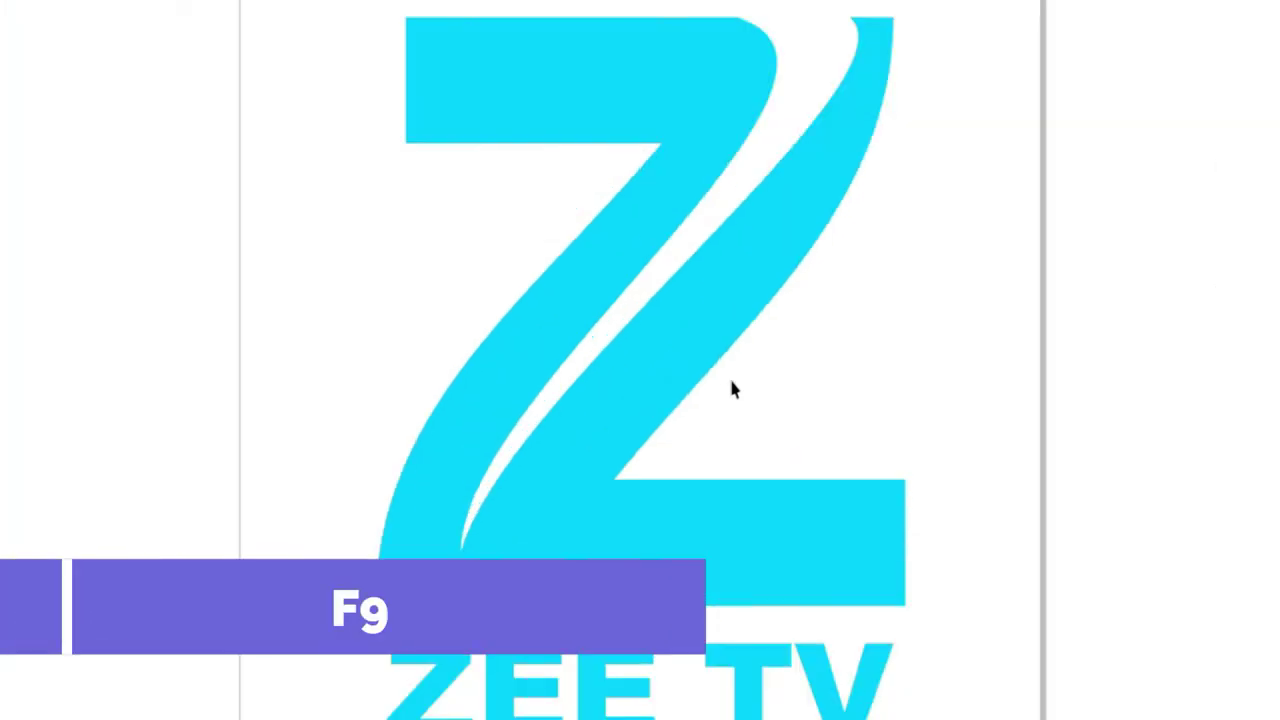